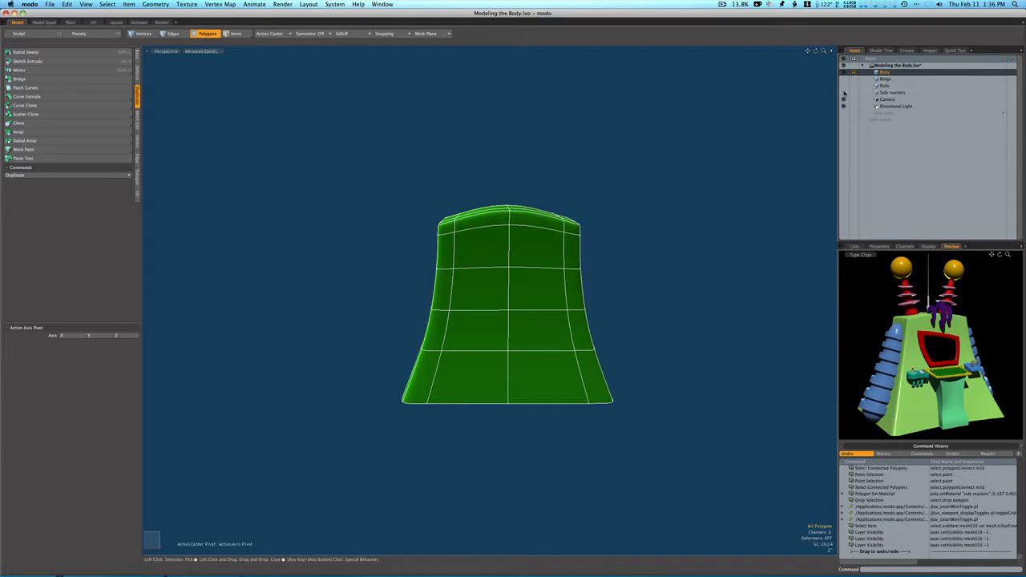
- Compare the body's front with subdivision smoothing turned off and on
{"action": "left_click_drag", "start_coordinate": [641, 257], "coordinate": [623, 246], "text": "ctrl+alt"}
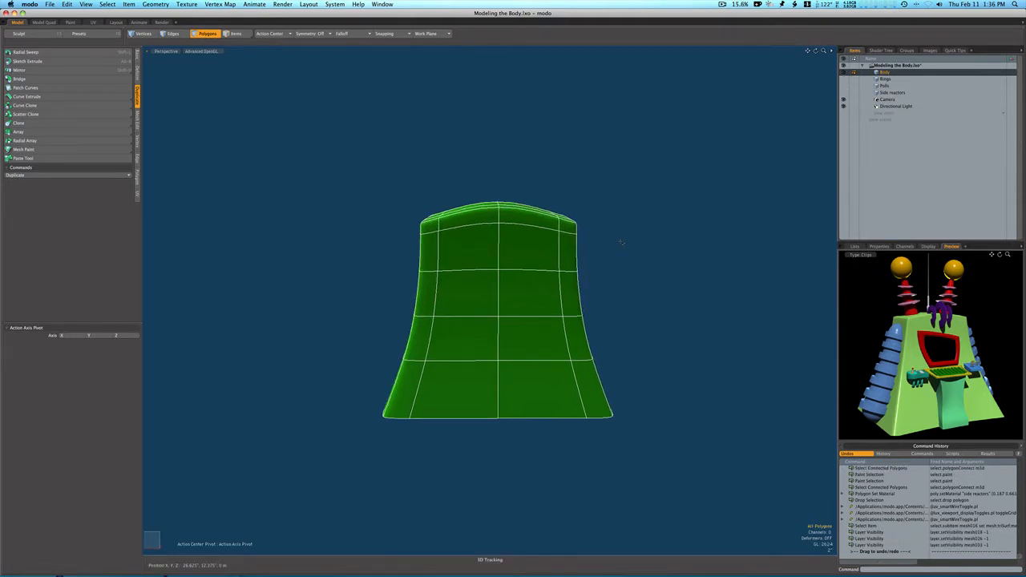
{"action": "key", "text": "space"}
{"action": "key", "text": "Tab"}
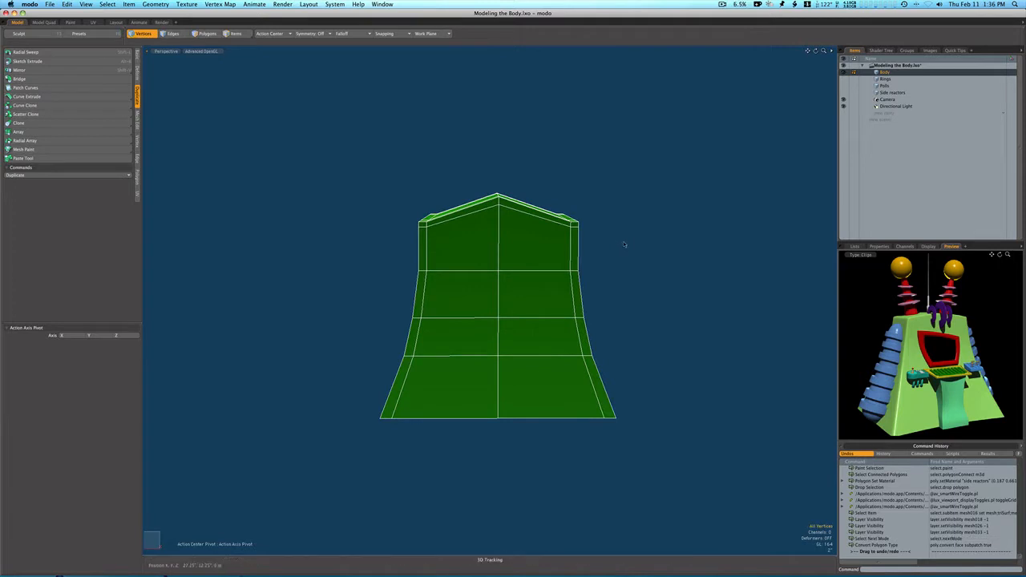
{"action": "left_click_drag", "start_coordinate": [541, 277], "coordinate": [550, 278], "text": "alt"}
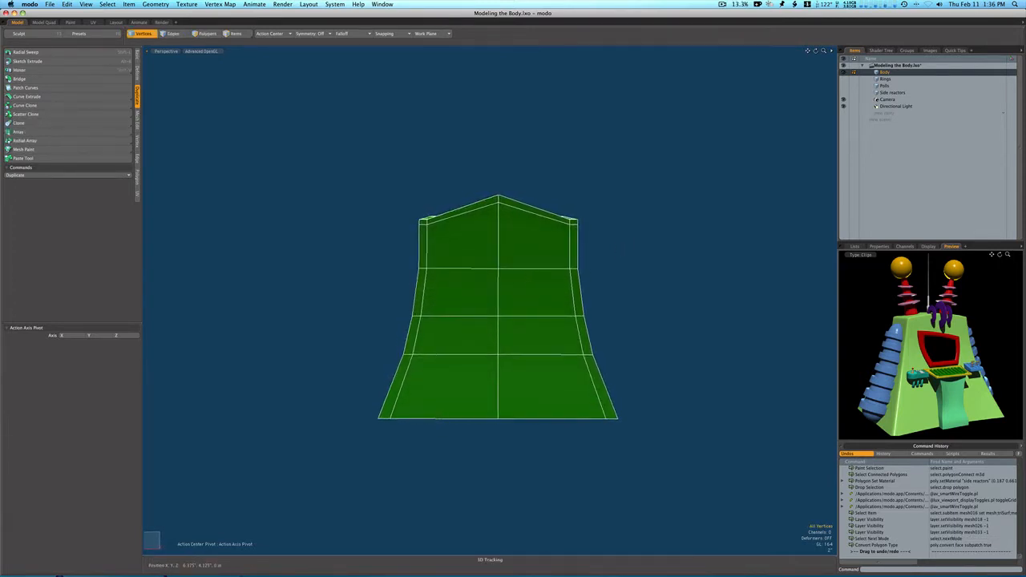
{"action": "key", "text": "Tab"}
{"action": "key", "text": "space"}
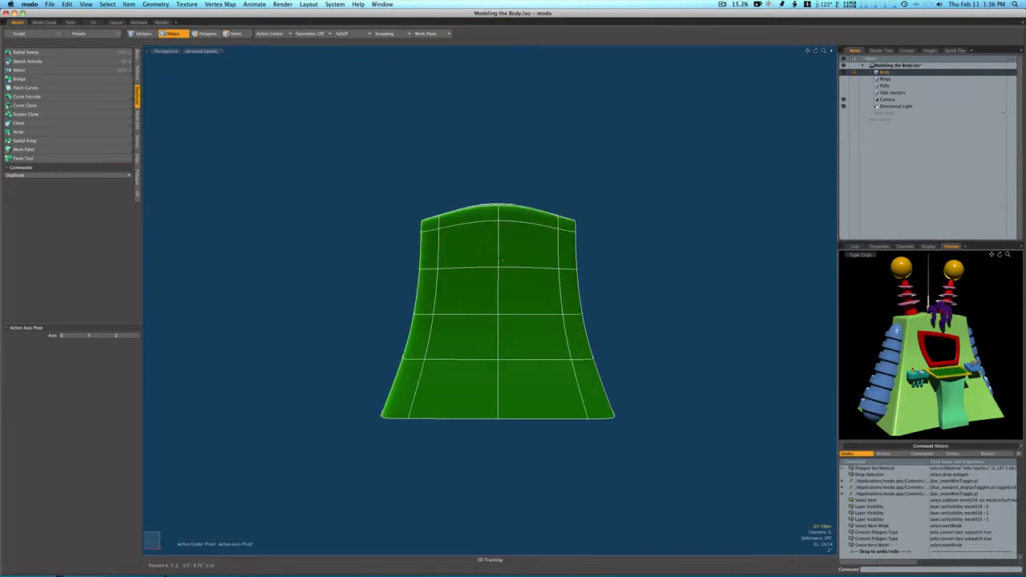
- Select the four central polygons on the body's upper front and turn on the grid and work plane display
{"action": "key", "text": "space"}
{"action": "mouse_move", "coordinate": [514, 262]}
{"action": "left_mouse_down"}
{"action": "mouse_move", "coordinate": [469, 244]}
{"action": "mouse_move", "coordinate": [469, 290]}
{"action": "mouse_move", "coordinate": [504, 279]}
{"action": "left_mouse_up"}
{"action": "key", "text": "ctrl+3"}
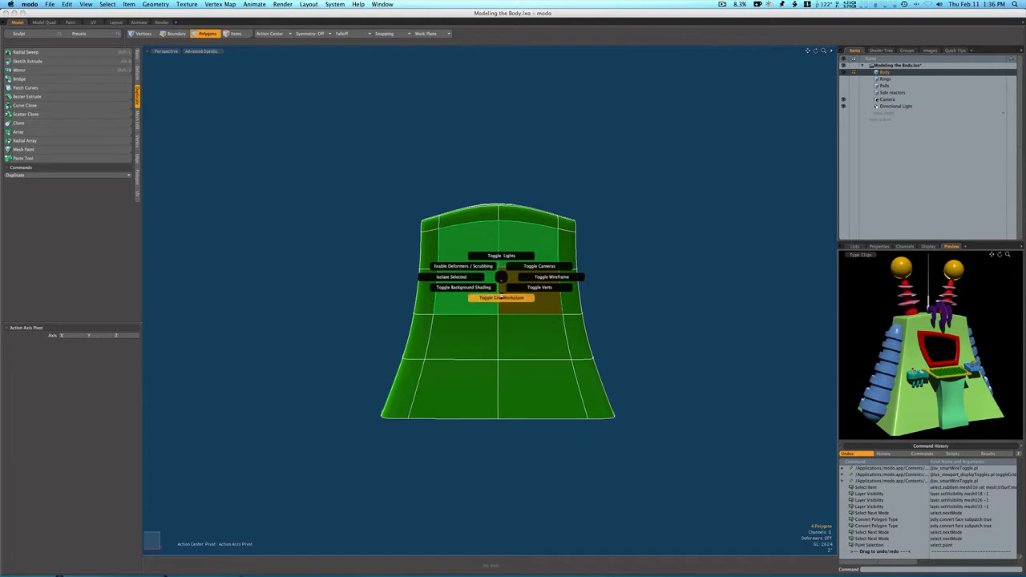
{"action": "left_click", "coordinate": [502, 297]}
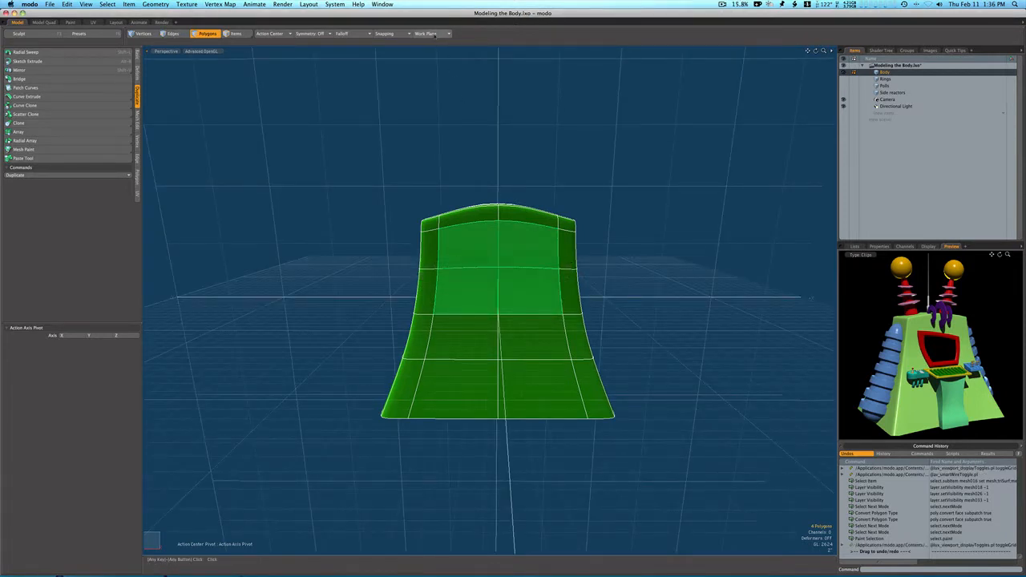
- Turn off the body's subdivision smoothing and align the work plane to the two middle front polygons below the top row
{"action": "left_click", "coordinate": [451, 130]}
{"action": "key", "text": "Tab"}
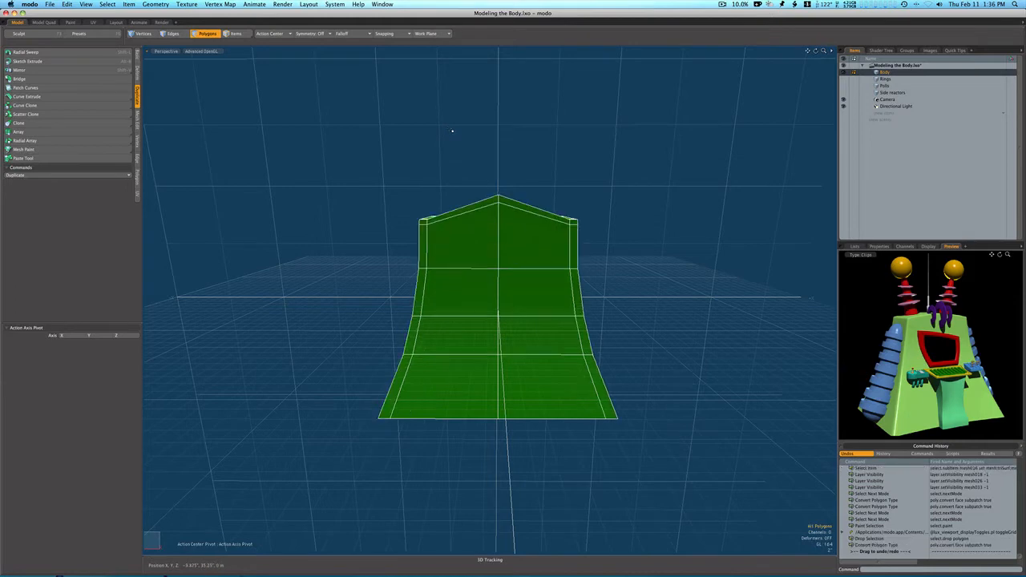
{"action": "mouse_move", "coordinate": [536, 281]}
{"action": "left_mouse_down", "text": "alt"}
{"action": "mouse_move", "coordinate": [449, 280]}
{"action": "mouse_move", "coordinate": [555, 278]}
{"action": "mouse_move", "coordinate": [496, 277]}
{"action": "mouse_move", "coordinate": [531, 278]}
{"action": "mouse_move", "coordinate": [529, 298]}
{"action": "left_mouse_up", "text": "alt"}
{"action": "left_click", "coordinate": [423, 33]}
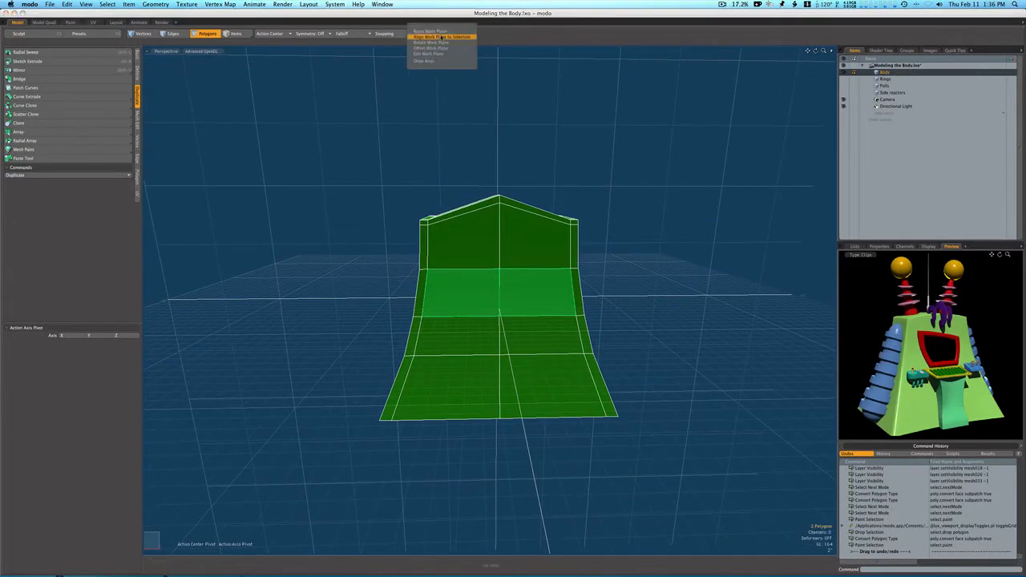
{"action": "left_click", "coordinate": [442, 37]}
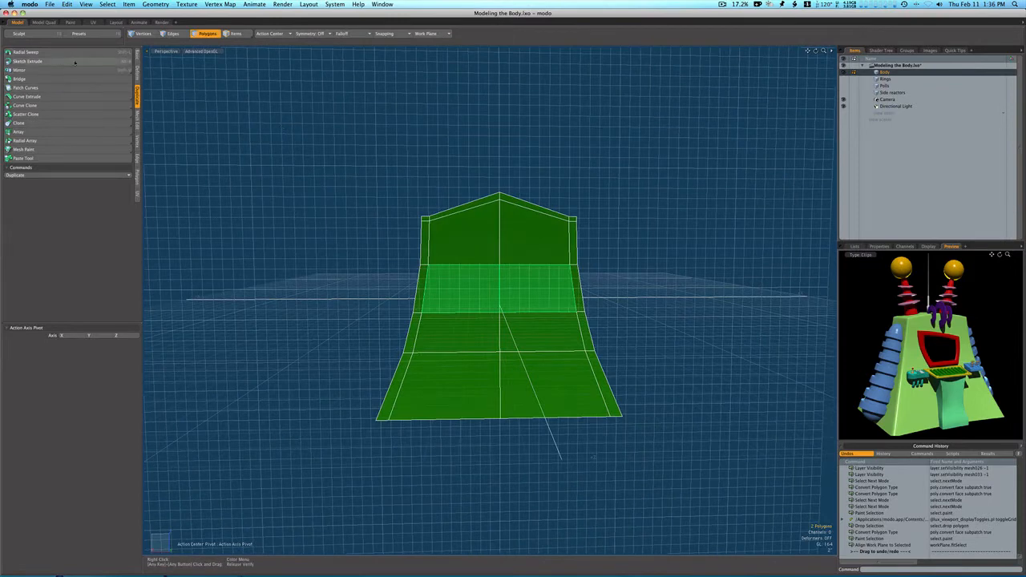
- Draw a cube primitive about 14.875" wide, 13.5" high and 3" thick on the body's front, with one segment in Y
{"action": "left_click", "coordinate": [136, 55]}
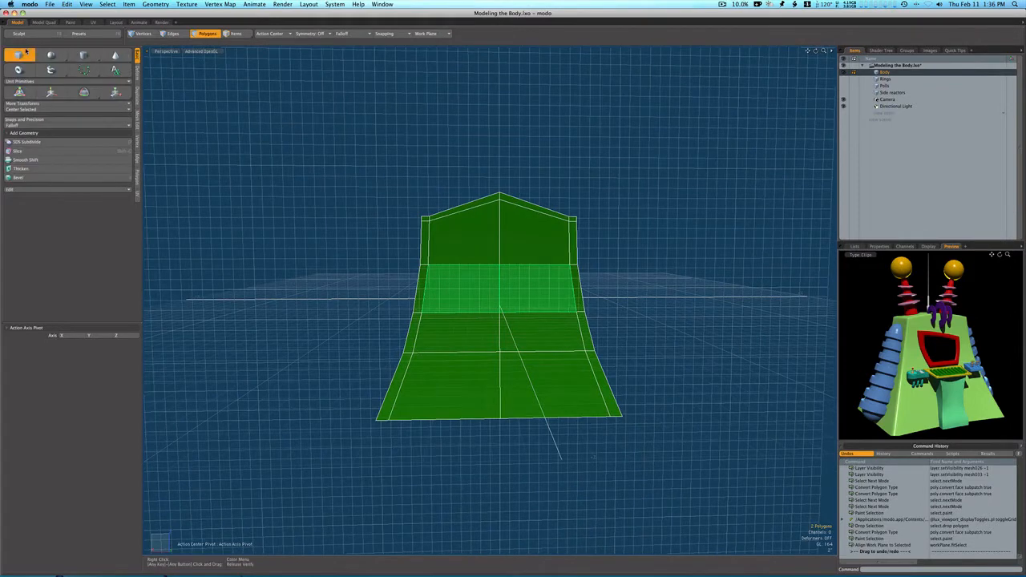
{"action": "left_click", "coordinate": [19, 55]}
{"action": "mouse_move", "coordinate": [469, 255]}
{"action": "left_mouse_down"}
{"action": "mouse_move", "coordinate": [511, 313]}
{"action": "mouse_move", "coordinate": [536, 322]}
{"action": "left_mouse_up"}
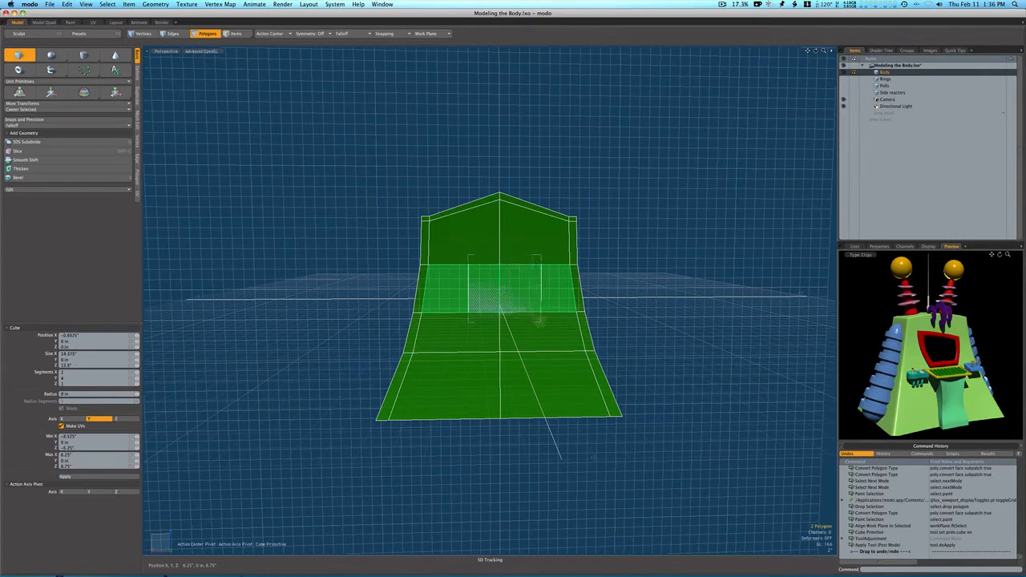
{"action": "left_click_drag", "start_coordinate": [469, 257], "coordinate": [345, 280], "text": "alt"}
{"action": "left_click_drag", "start_coordinate": [465, 291], "coordinate": [448, 293]}
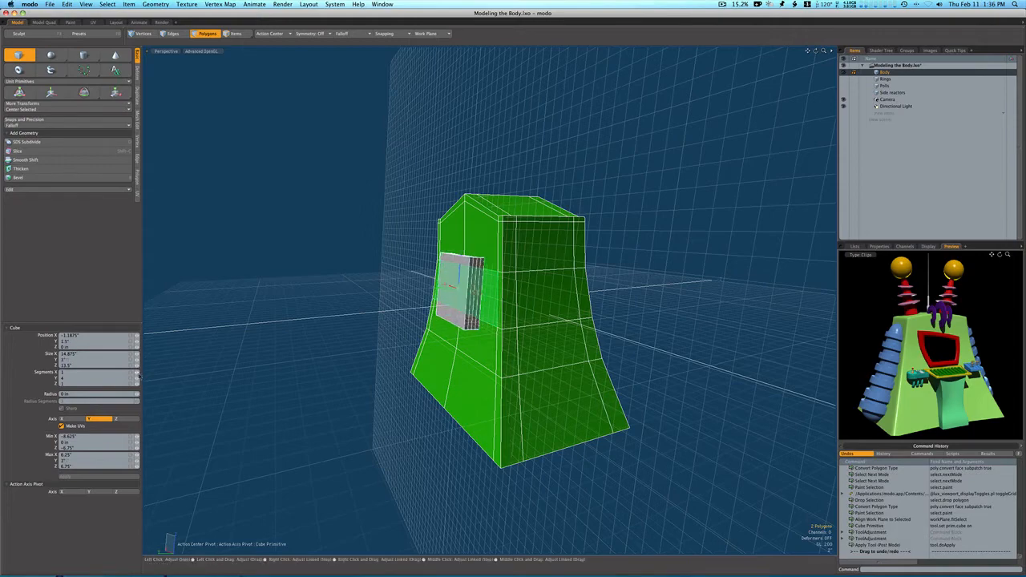
{"action": "left_click_drag", "start_coordinate": [136, 381], "coordinate": [130, 381]}
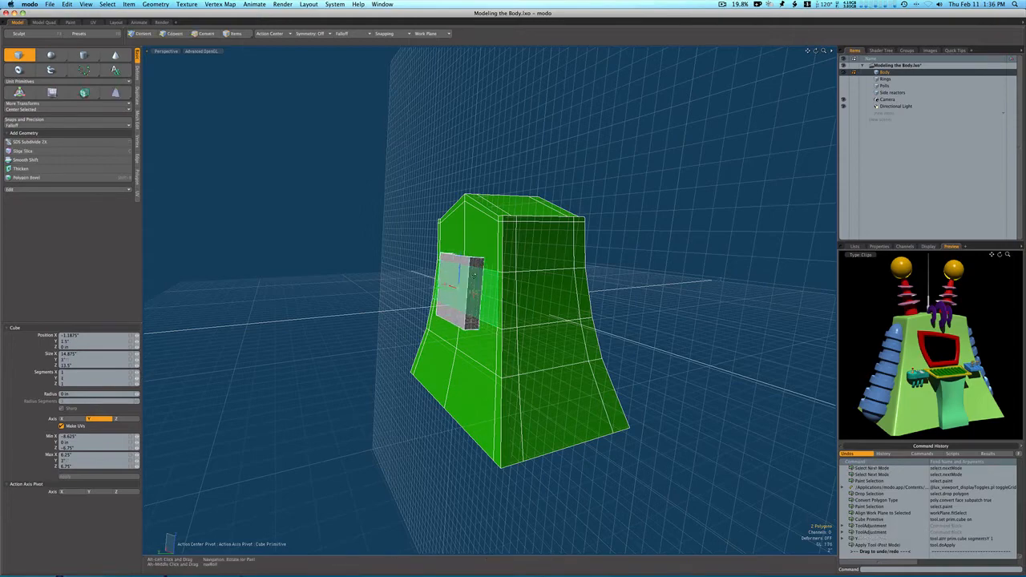
- Move the cube to about X 0.0625", Z 2.875" to centre it on the upper front, and reset the work plane
{"action": "left_click_drag", "start_coordinate": [494, 285], "coordinate": [561, 299], "text": "alt"}
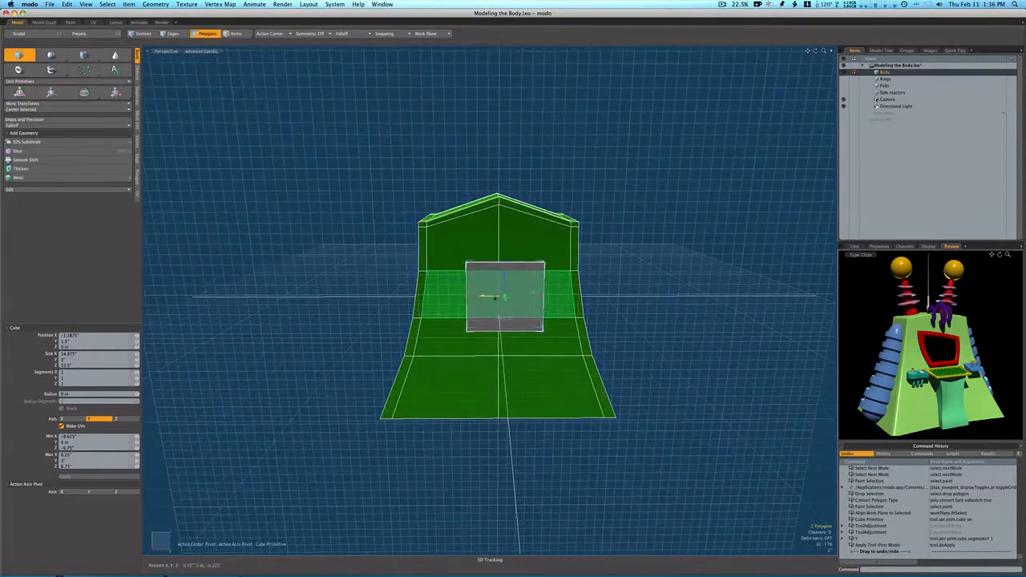
{"action": "left_click_drag", "start_coordinate": [486, 297], "coordinate": [497, 264]}
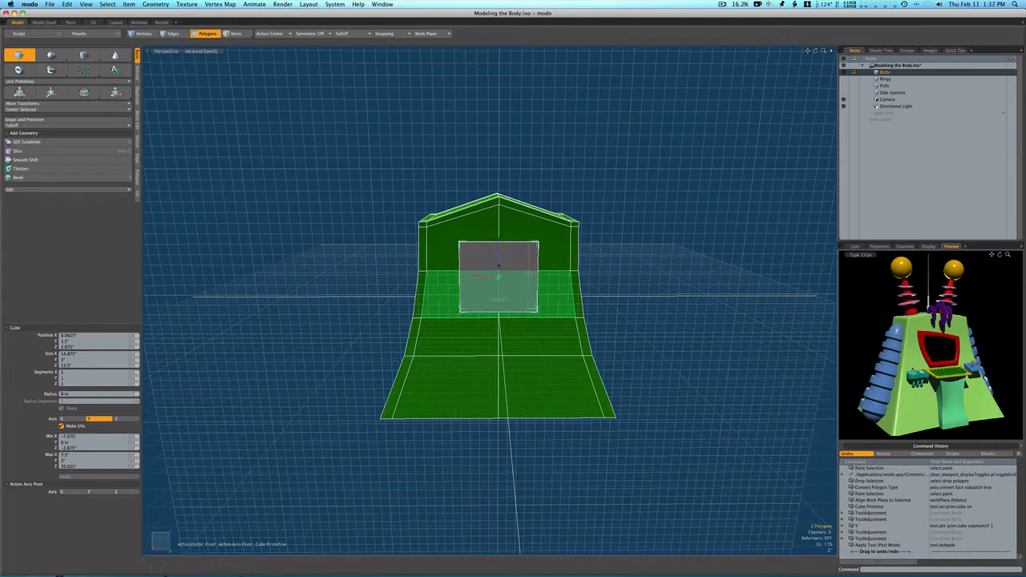
{"action": "key", "text": "space"}
{"action": "left_click", "coordinate": [425, 32]}
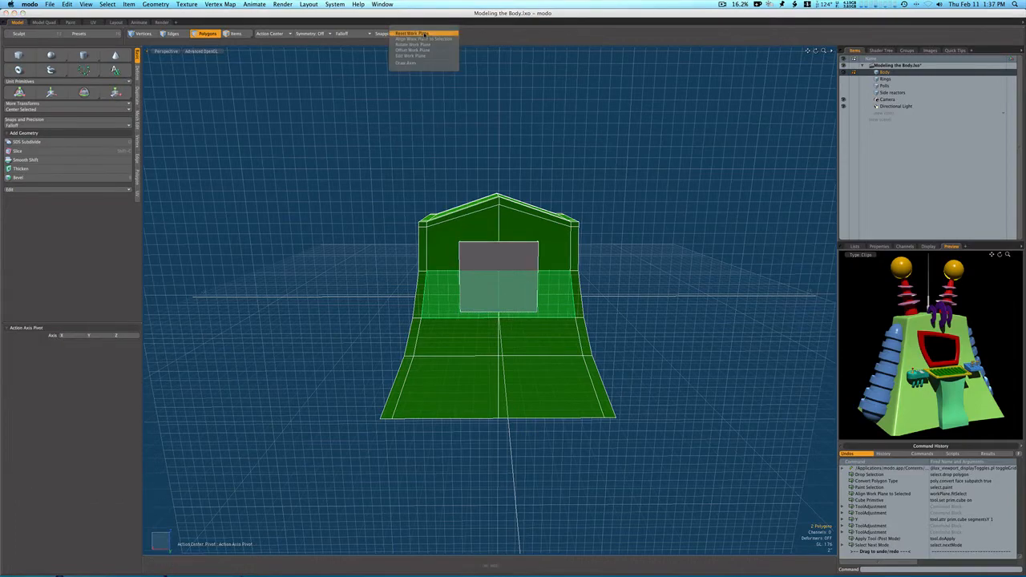
{"action": "left_click", "coordinate": [412, 33]}
- Select the whole cube and rotate it slightly about the X axis
{"action": "left_click", "coordinate": [521, 193]}
{"action": "left_click_drag", "start_coordinate": [520, 192], "coordinate": [458, 265], "text": "alt"}
{"action": "key", "text": "3"}
{"action": "double_click", "coordinate": [463, 276]}
{"action": "key", "text": "e"}
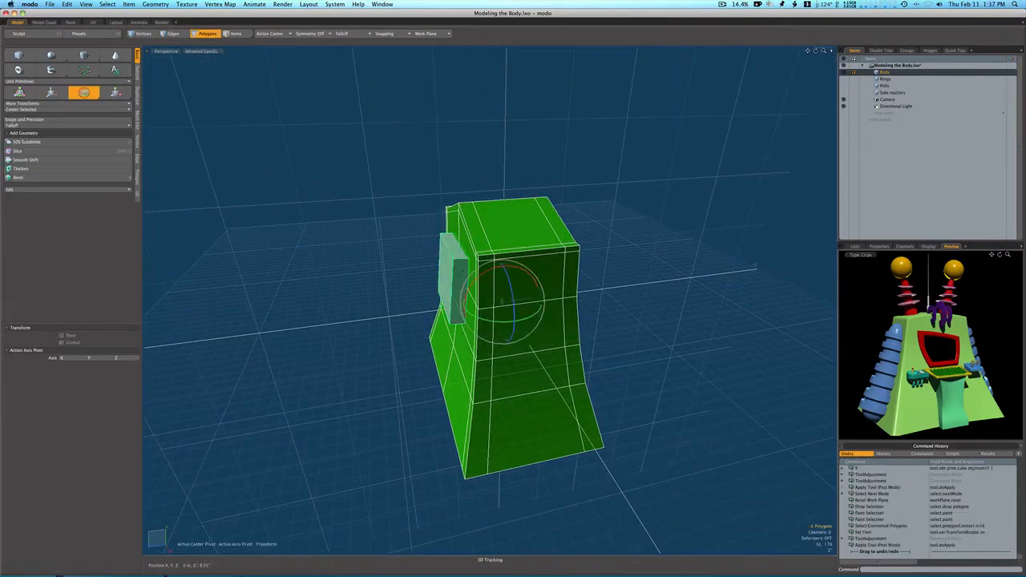
{"action": "left_click_drag", "start_coordinate": [487, 275], "coordinate": [485, 276]}
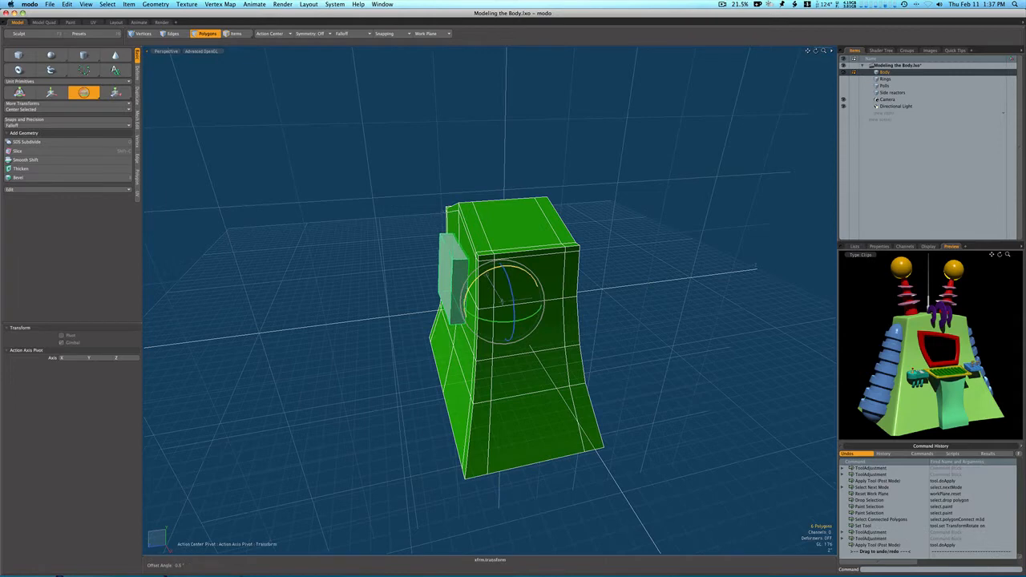
{"action": "key", "text": "space"}
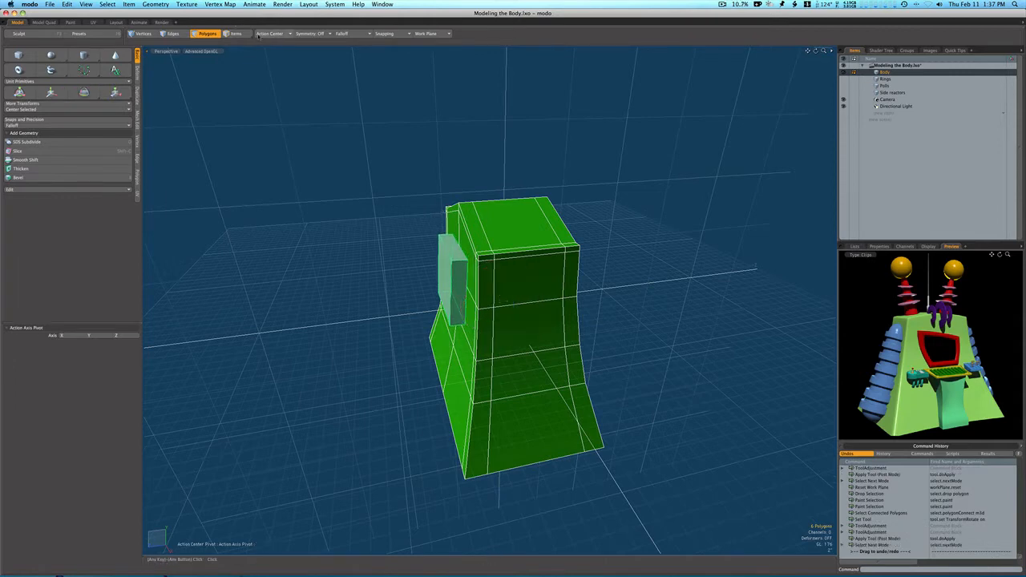
- Set the action center to Automatic and reposition the cube on the body's front with the Move tool
{"action": "left_click", "coordinate": [273, 34]}
{"action": "left_click", "coordinate": [269, 51]}
{"action": "left_click_drag", "start_coordinate": [377, 184], "coordinate": [505, 245], "text": "alt"}
{"action": "key", "text": "3"}
{"action": "key", "text": "w"}
{"action": "key", "text": "space"}
- Bevel the cube's front face with an inset of about 2.025" to form a monitor frame
{"action": "key", "text": "Escape"}
{"action": "left_click", "coordinate": [505, 244]}
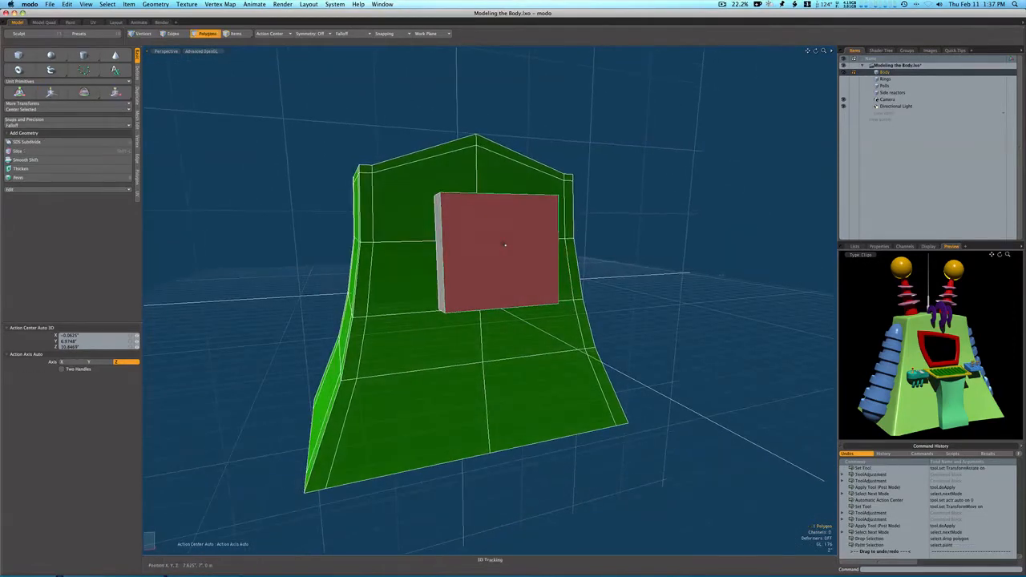
{"action": "key", "text": "b"}
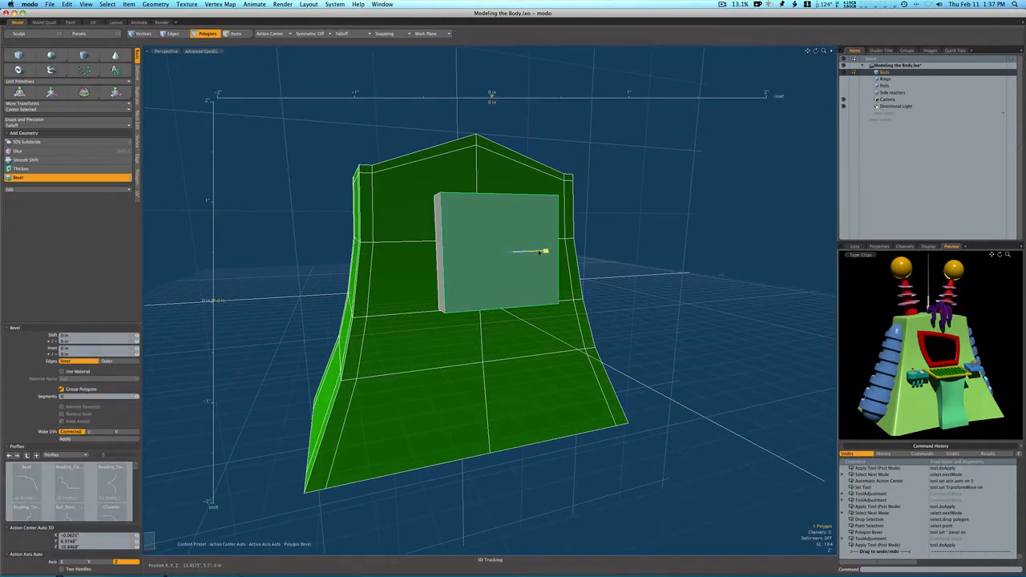
{"action": "left_click_drag", "start_coordinate": [540, 253], "coordinate": [738, 252]}
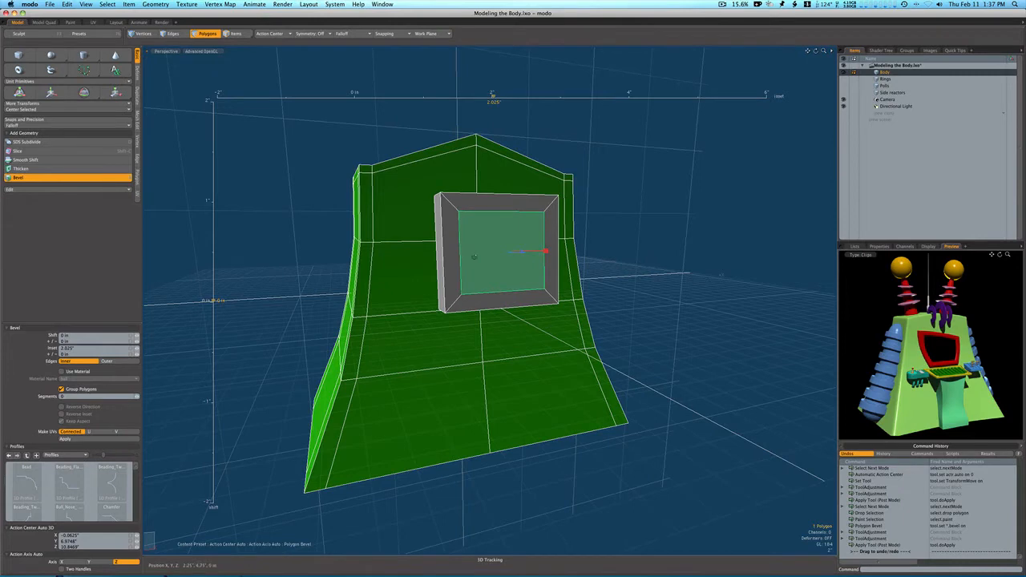
- Bevel the inner screen face in several passes to form a thin groove around it, including a shift of about 0.8125"
{"action": "left_click_drag", "start_coordinate": [474, 257], "coordinate": [561, 266], "text": "alt"}
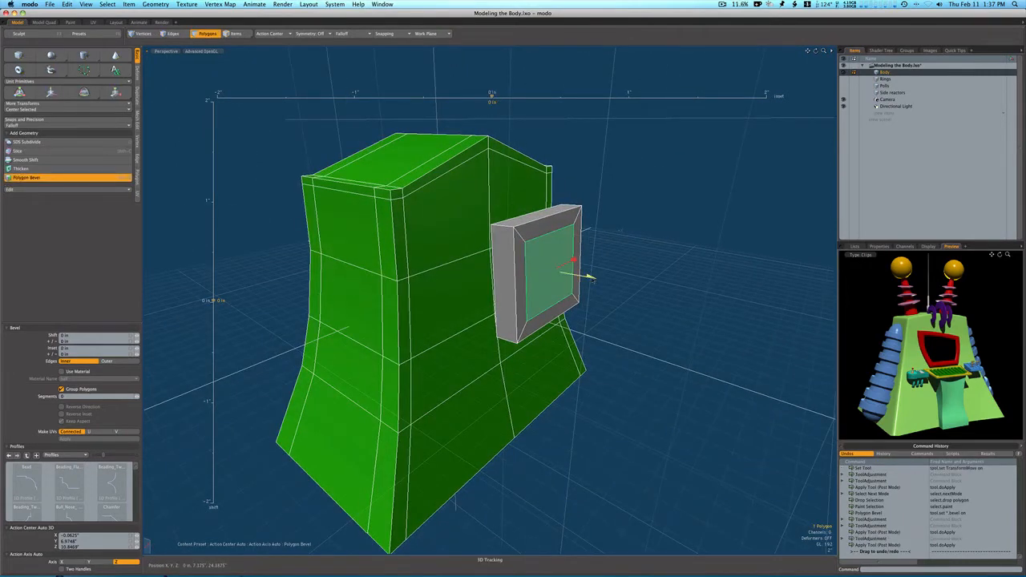
{"action": "mouse_move", "coordinate": [593, 280]}
{"action": "left_mouse_down"}
{"action": "mouse_move", "coordinate": [573, 259]}
{"action": "mouse_move", "coordinate": [586, 276]}
{"action": "left_mouse_up"}
{"action": "left_click", "coordinate": [614, 277], "text": "shift"}
{"action": "left_click", "coordinate": [621, 231], "text": "shift"}
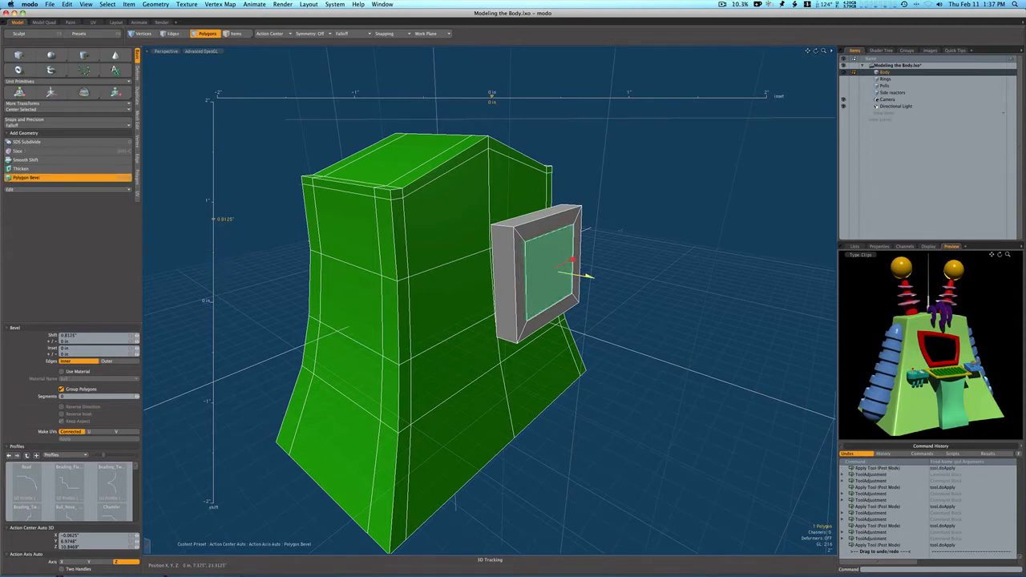
{"action": "mouse_move", "coordinate": [575, 261]}
{"action": "left_mouse_down"}
{"action": "mouse_move", "coordinate": [613, 255]}
{"action": "mouse_move", "coordinate": [573, 247]}
{"action": "mouse_move", "coordinate": [621, 267]}
{"action": "mouse_move", "coordinate": [579, 253]}
{"action": "left_mouse_up"}
{"action": "key", "text": "space"}
- Clear the selection and preview the monitor's shape with subdivision smoothing, returning to the unsmoothed mesh
{"action": "left_click", "coordinate": [618, 257]}
{"action": "key", "text": "Tab"}
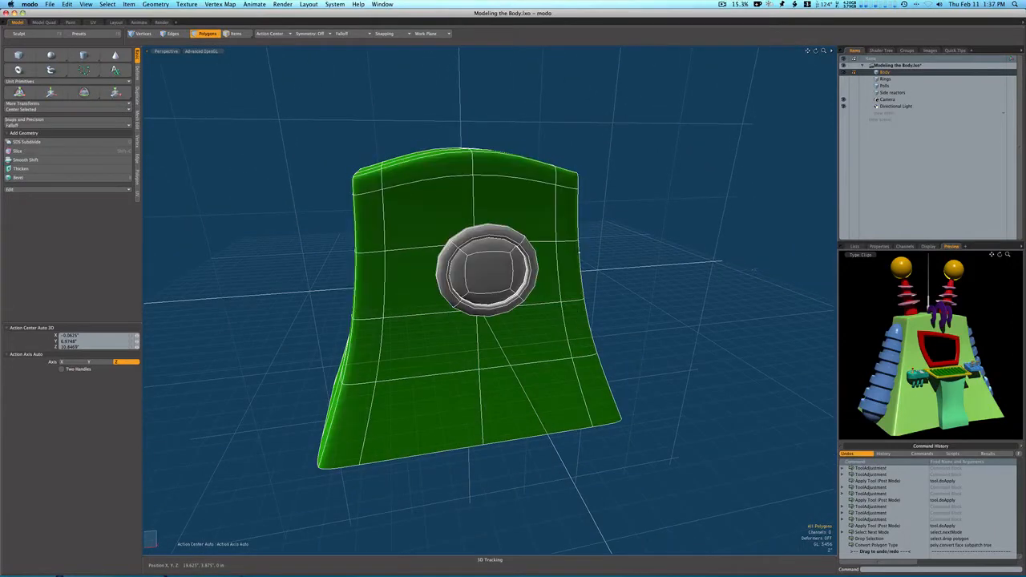
{"action": "key", "text": "Tab"}
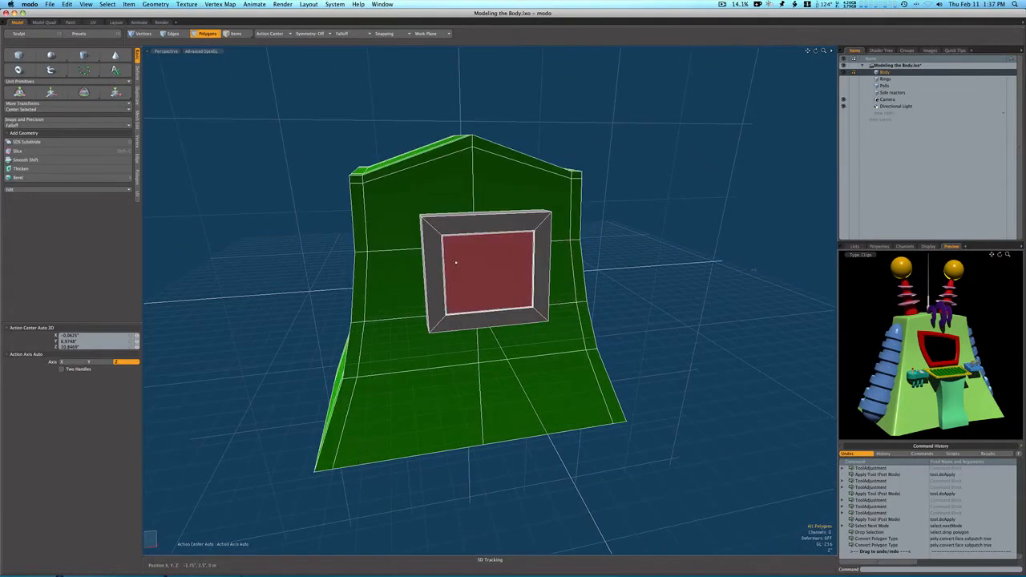
- Loop slice the monitor with a count of 2 in Symmetry mode, placing horizontal loops close to its upper and lower edges
{"action": "left_click_drag", "start_coordinate": [455, 262], "coordinate": [442, 266], "text": "alt"}
{"action": "middle_click_drag", "start_coordinate": [442, 265], "coordinate": [413, 266]}
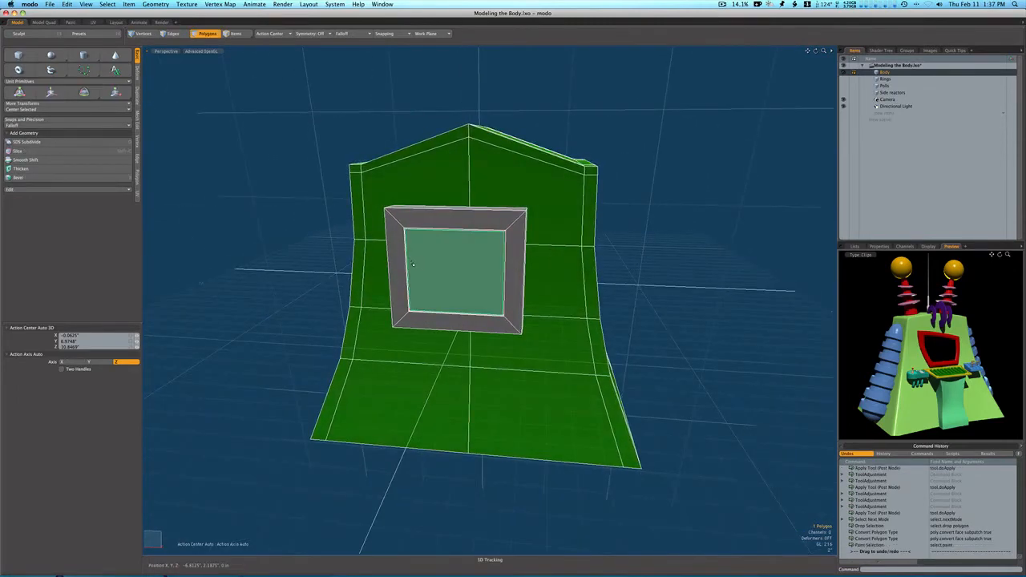
{"action": "key", "text": "alt+c"}
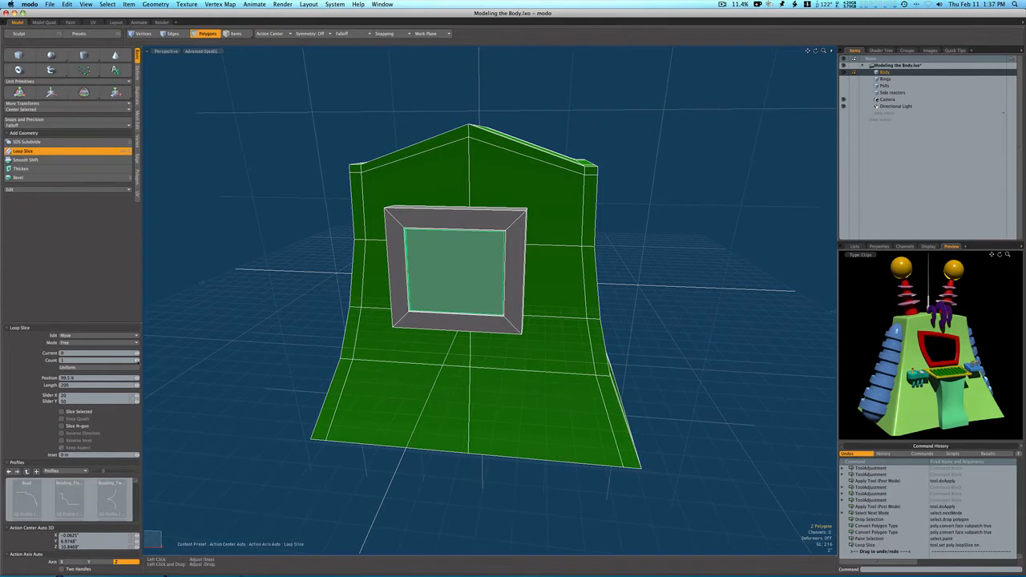
{"action": "left_click", "coordinate": [136, 360]}
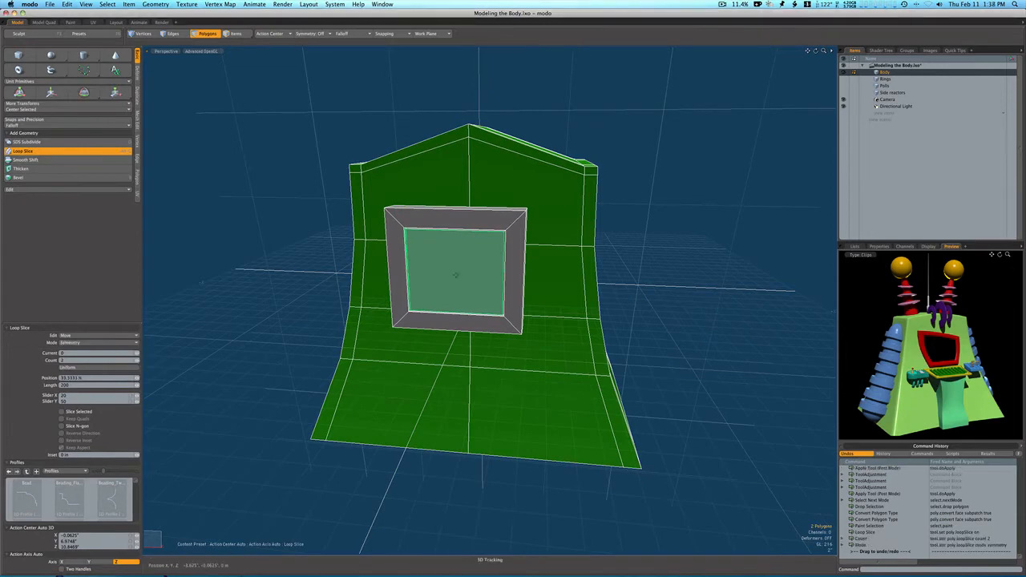
{"action": "left_click_drag", "start_coordinate": [457, 275], "coordinate": [405, 275]}
{"action": "key", "text": "space"}
- Loop slice the monitor in the other direction, placing symmetrical vertical loops at about 5.5% from its side edges
{"action": "left_click", "coordinate": [457, 244]}
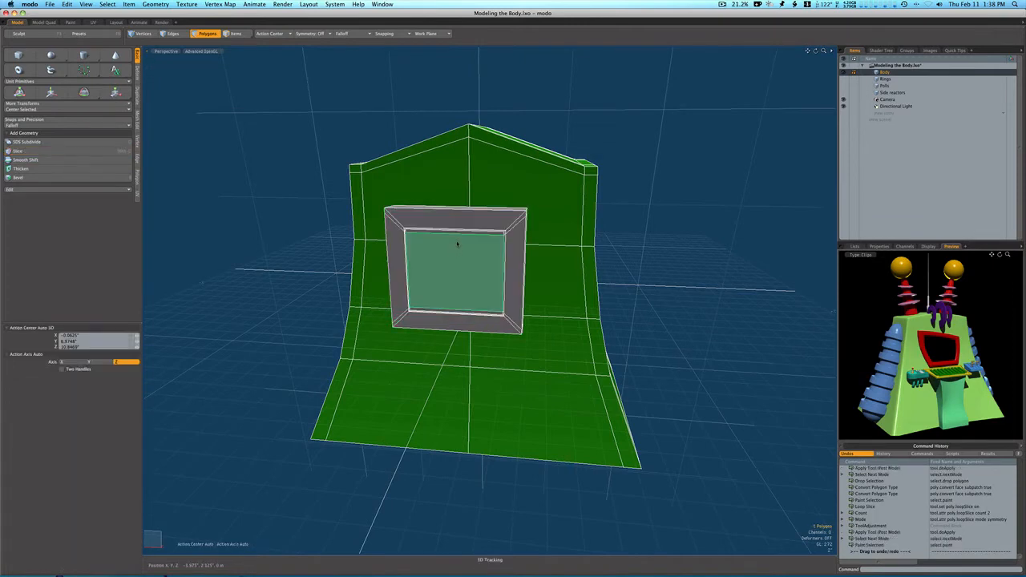
{"action": "key", "text": "alt+c"}
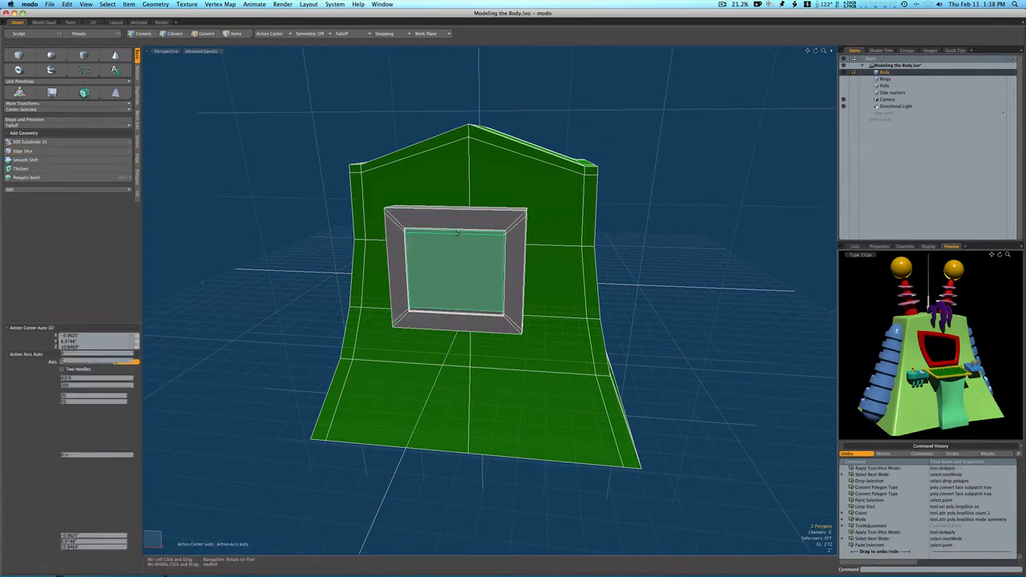
{"action": "left_click_drag", "start_coordinate": [459, 239], "coordinate": [462, 239]}
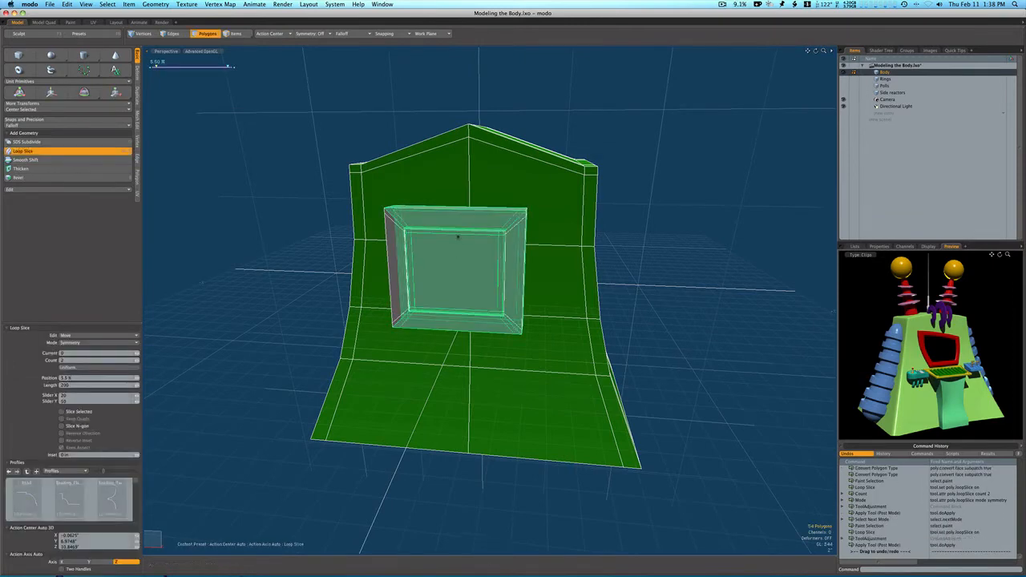
{"action": "key", "text": "space"}
- Clear the selection and inspect the sliced monitor from the side, first smoothed and again unsmoothed
{"action": "left_click", "coordinate": [646, 230]}
{"action": "key", "text": "Tab"}
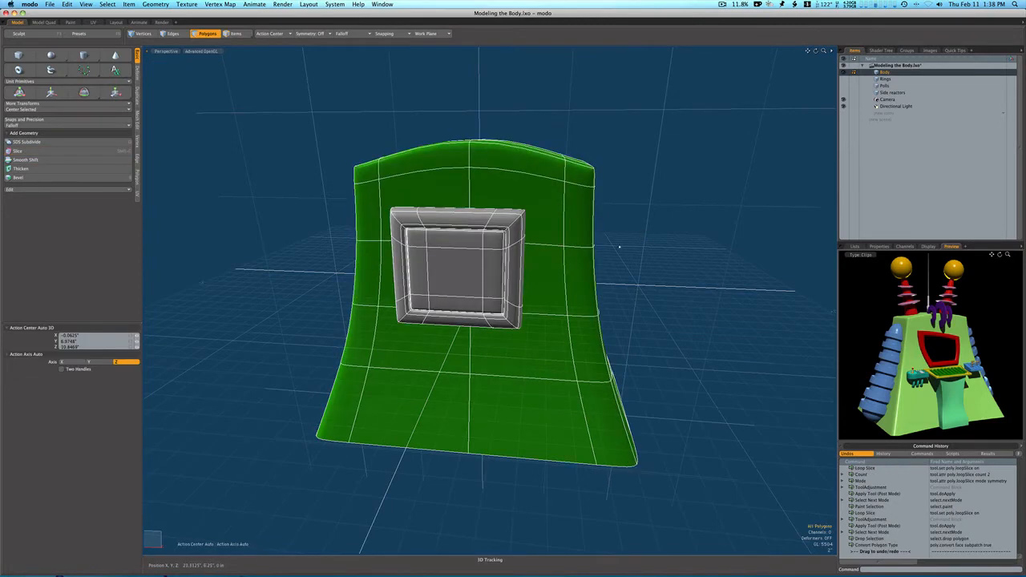
{"action": "left_click_drag", "start_coordinate": [619, 247], "coordinate": [492, 264], "text": "alt"}
{"action": "key", "text": "Tab"}
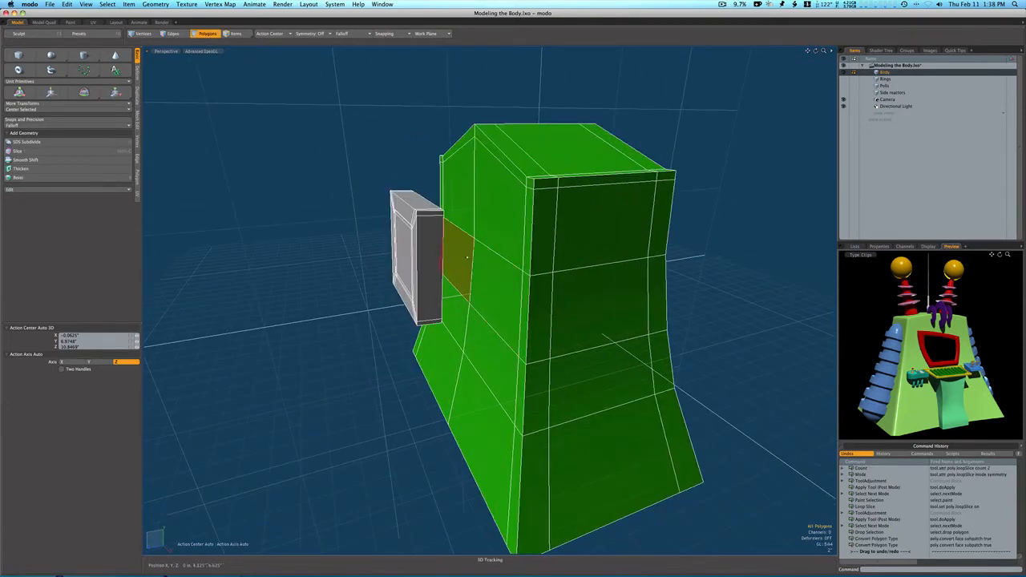
- Loop slice the monitor's side faces with a count of 1 in Free mode, previewing the result smoothed before returning to the unsmoothed mesh
{"action": "left_click", "coordinate": [432, 229]}
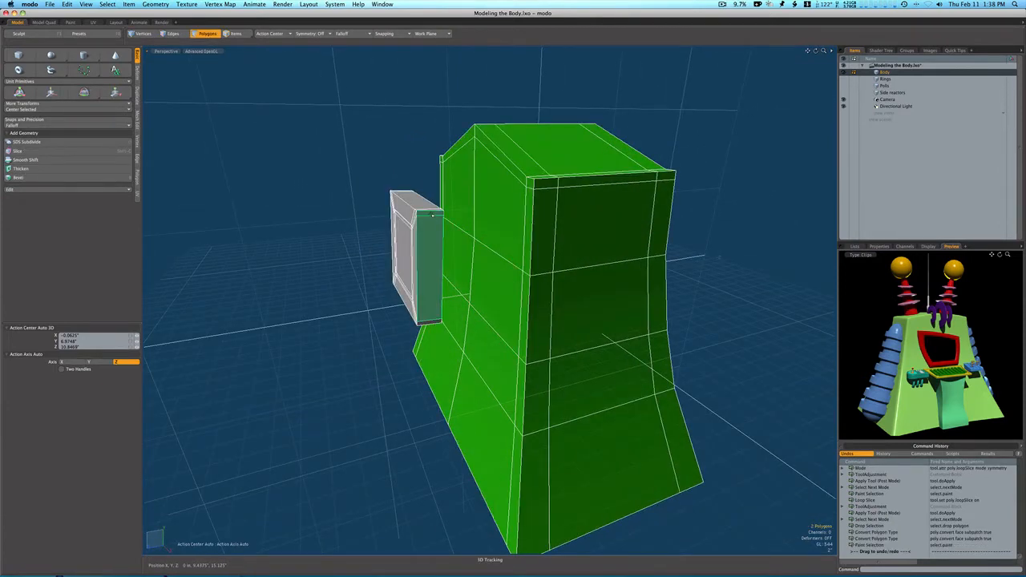
{"action": "key", "text": "alt+c"}
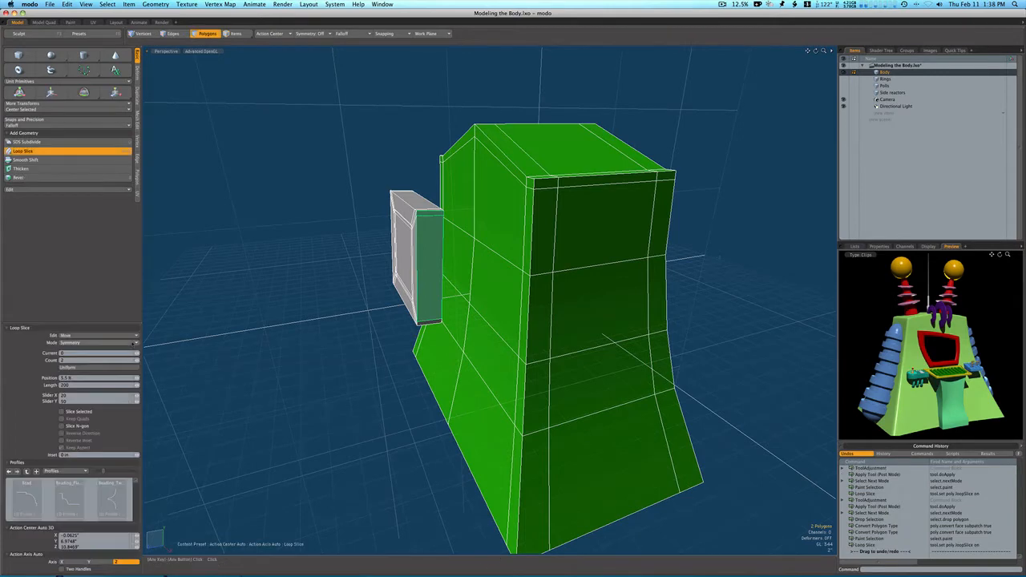
{"action": "left_click", "coordinate": [128, 342]}
{"action": "left_click", "coordinate": [129, 330]}
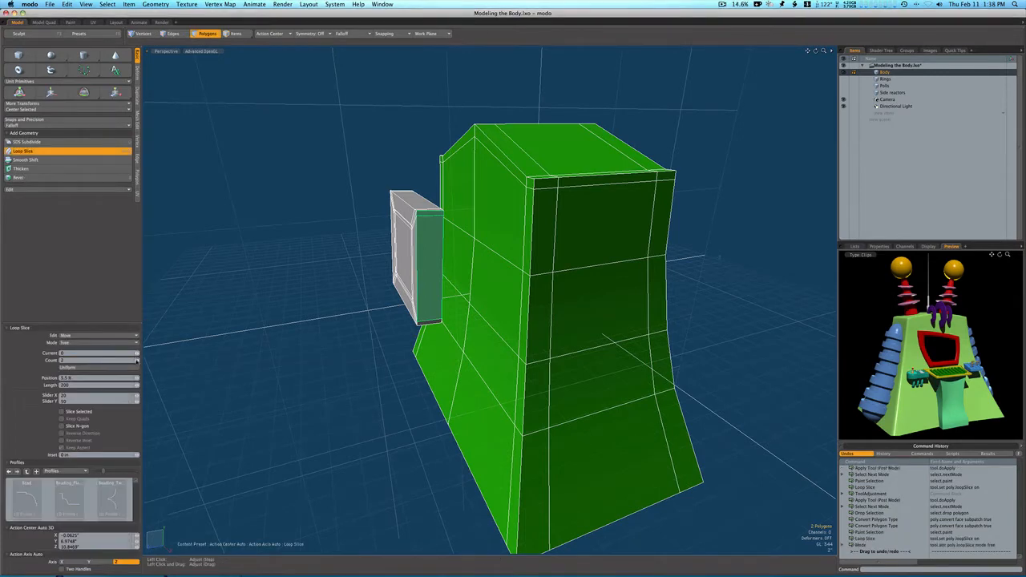
{"action": "left_click", "coordinate": [136, 361]}
{"action": "left_click_drag", "start_coordinate": [433, 257], "coordinate": [431, 257]}
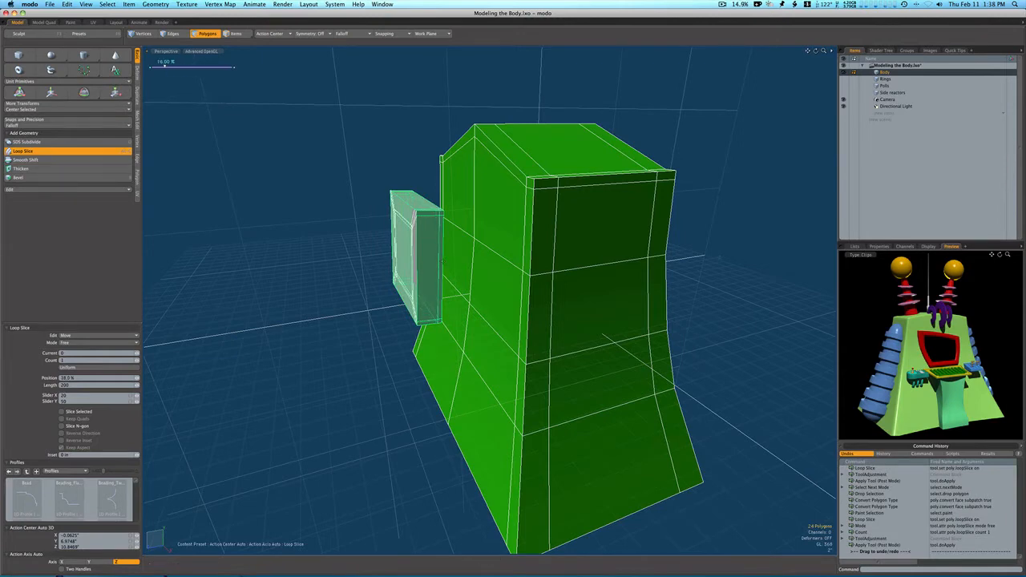
{"action": "key", "text": "space"}
{"action": "key", "text": "Tab"}
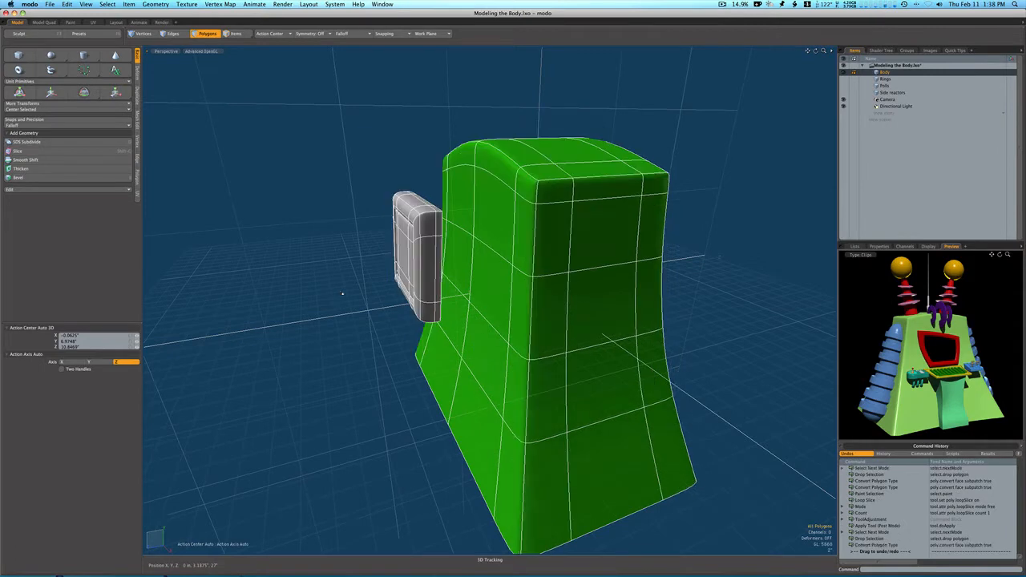
{"action": "key", "text": "Tab"}
- Create a new mesh item and move the monitor geometry into it by cutting it from Body and pasting
{"action": "left_click_drag", "start_coordinate": [343, 293], "coordinate": [869, 136], "text": "alt"}
{"action": "left_click", "coordinate": [882, 119]}
{"action": "left_click", "coordinate": [888, 112]}
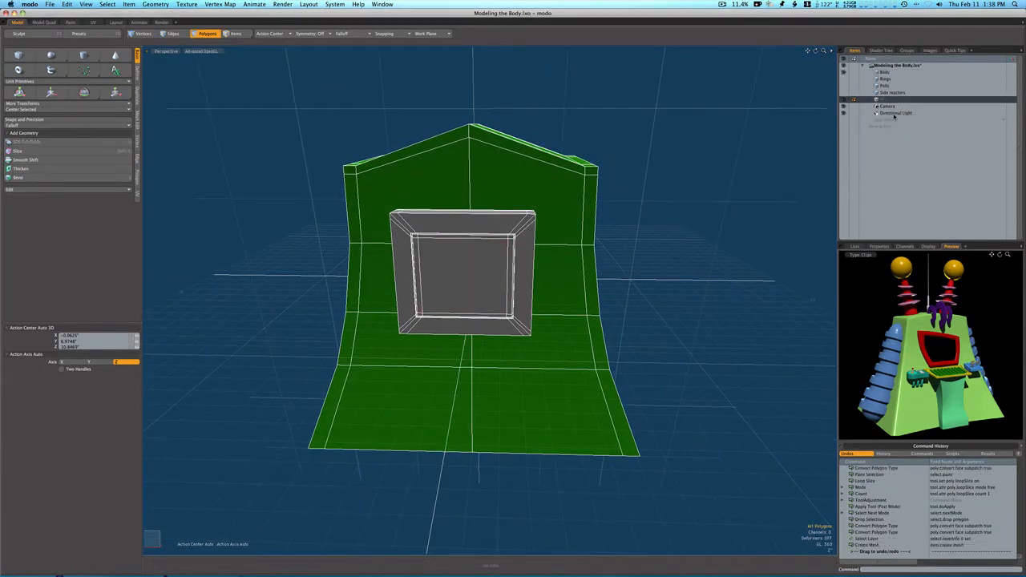
{"action": "left_click", "coordinate": [885, 72]}
{"action": "double_click", "coordinate": [503, 257]}
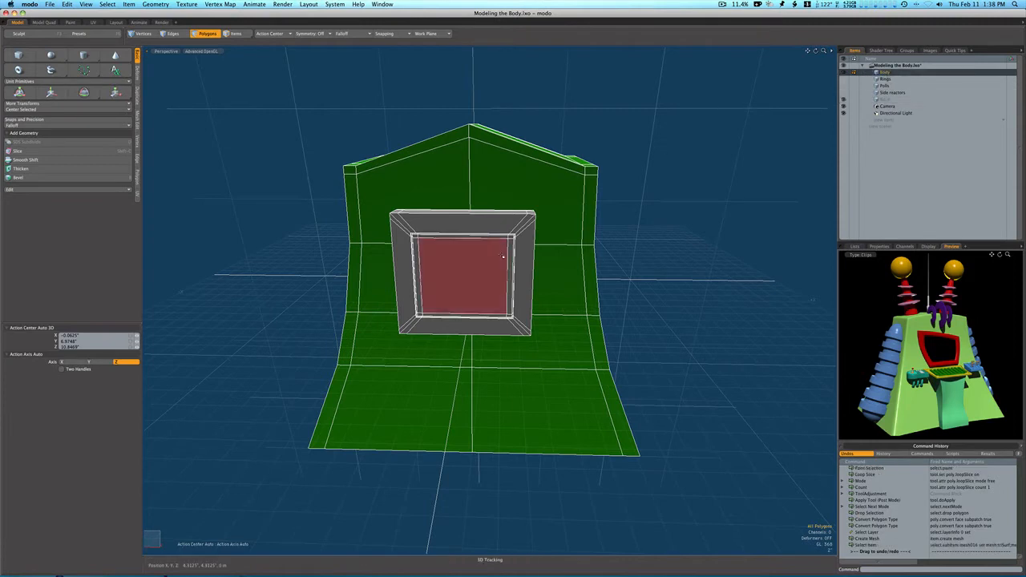
{"action": "key", "text": "super+x"}
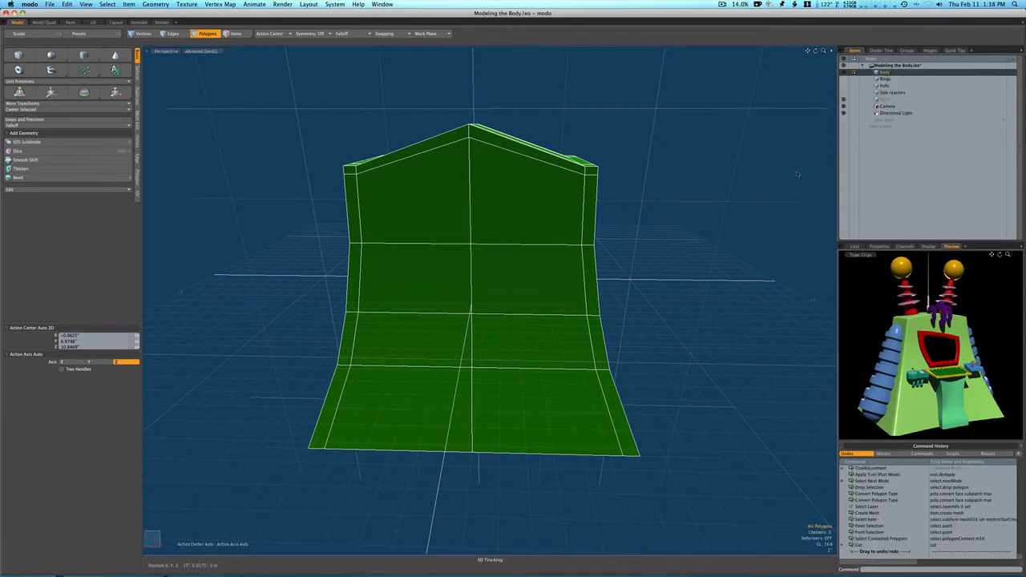
{"action": "left_click", "coordinate": [882, 98]}
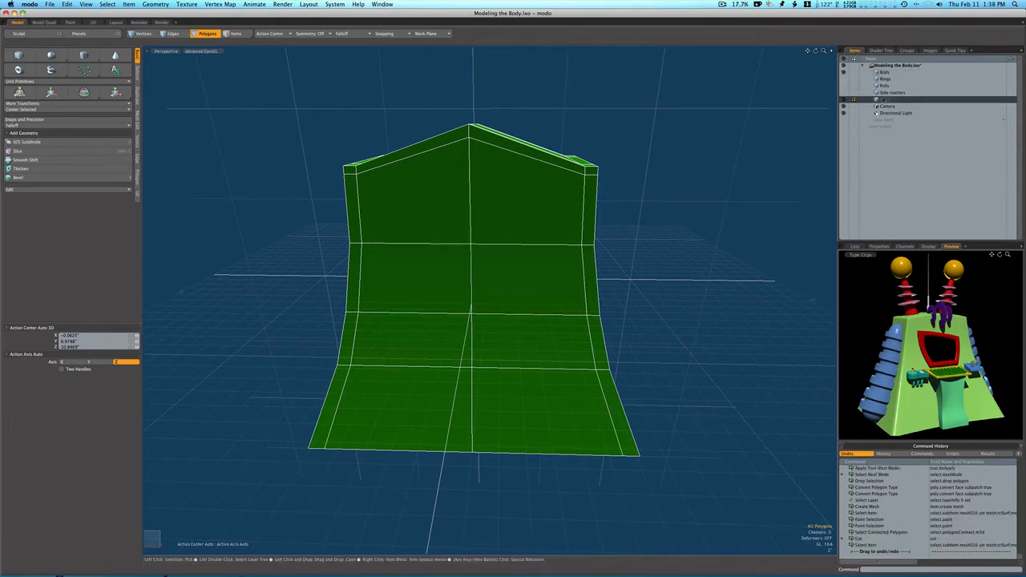
{"action": "key", "text": "super+v"}
- Make Body the active mesh and turn on its subdivision smoothing
{"action": "left_click_drag", "start_coordinate": [555, 244], "coordinate": [592, 236], "text": "alt"}
{"action": "left_click", "coordinate": [883, 73]}
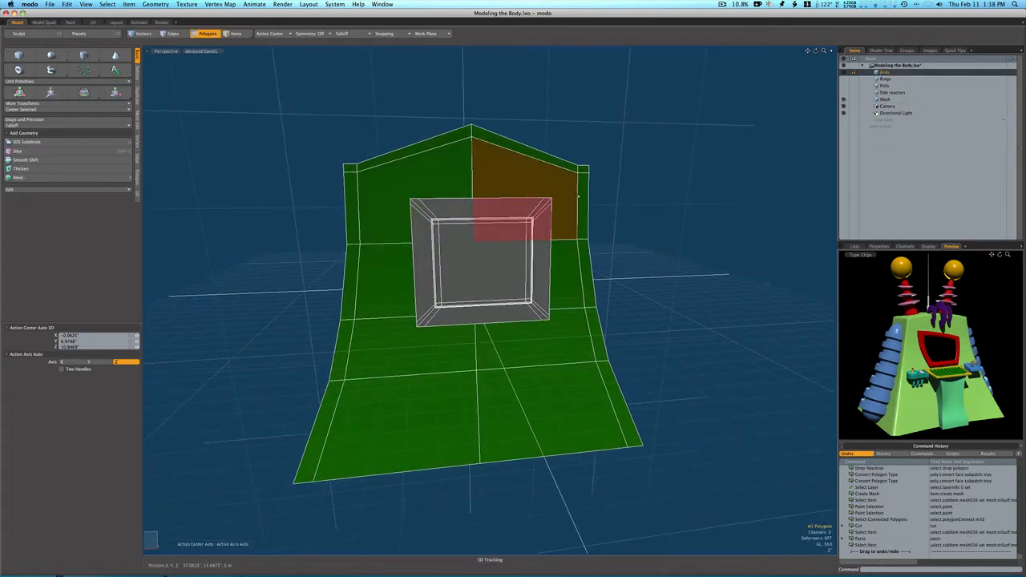
{"action": "key", "text": "Tab"}
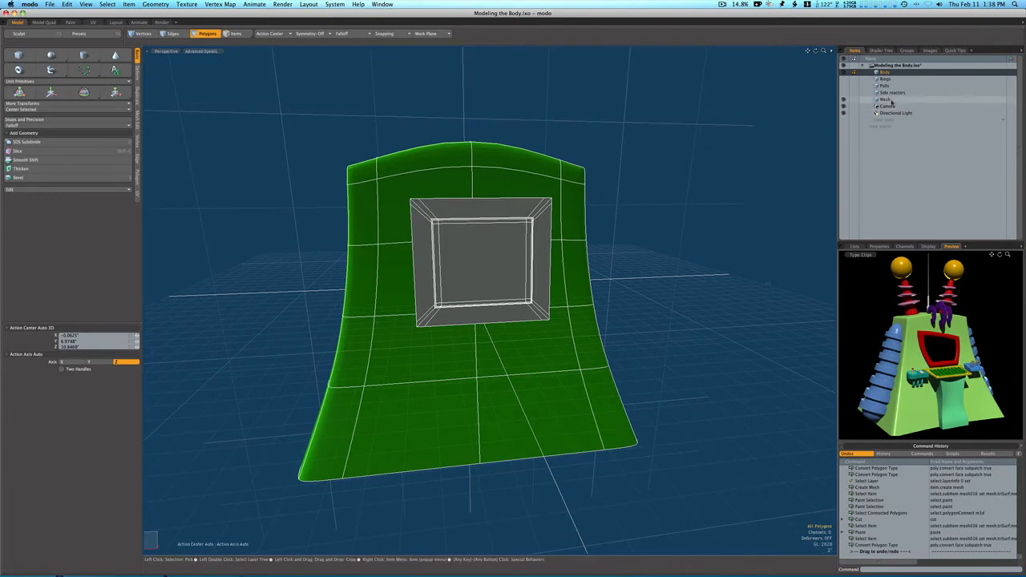
- Activate the separate monitor mesh and compare its smoothed and unsmoothed shapes several times, ending unsmoothed
{"action": "left_click", "coordinate": [886, 99]}
{"action": "left_click_drag", "start_coordinate": [604, 208], "coordinate": [614, 238], "text": "alt"}
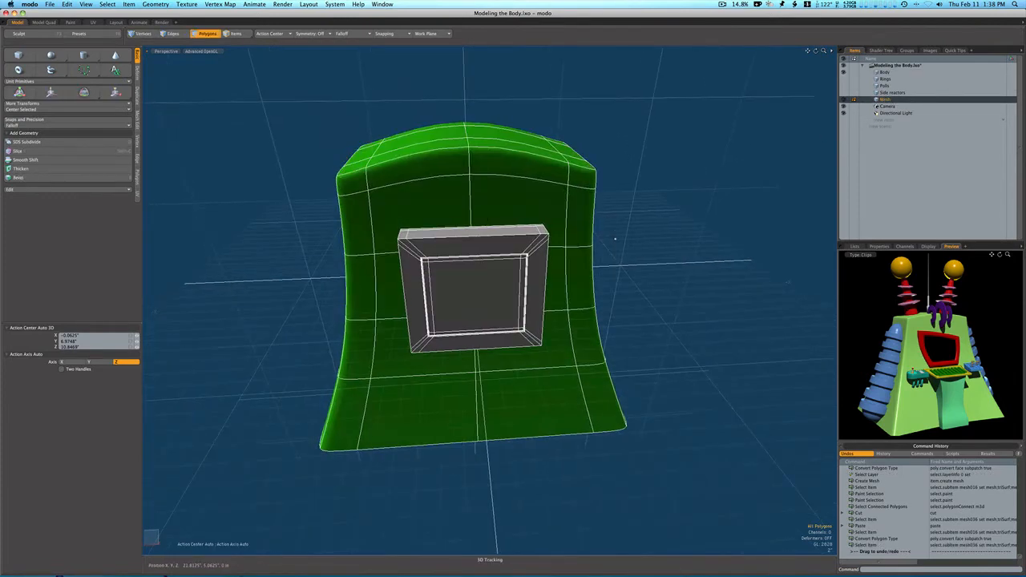
{"action": "key", "text": "Tab"}
{"action": "key", "text": "Tab"}
{"action": "key", "text": "Tab"}
{"action": "key", "text": "Tab"}
{"action": "key", "text": "Tab"}
{"action": "key", "text": "Tab"}
{"action": "key", "text": "Tab"}
{"action": "key", "text": "Tab"}
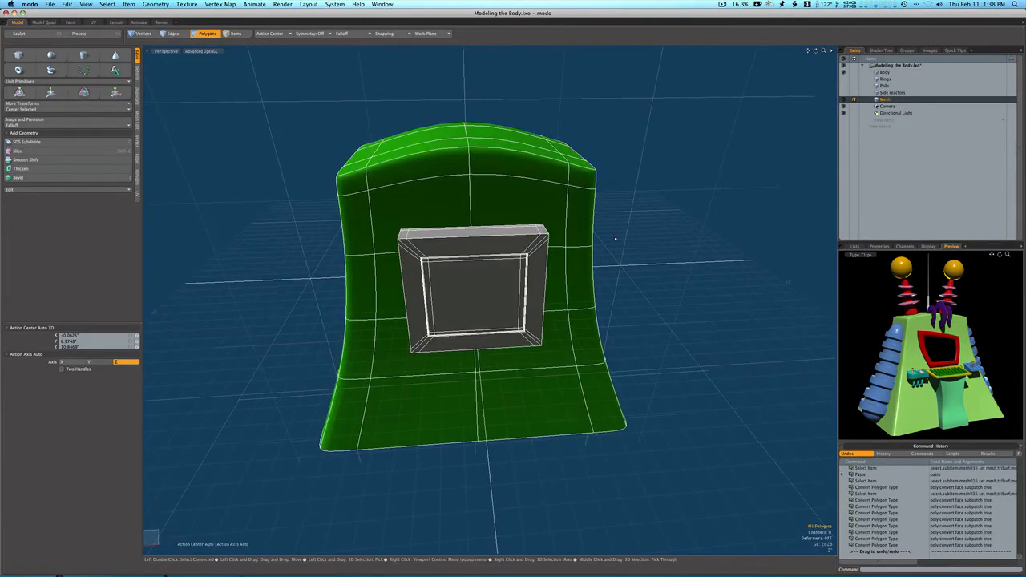
- Loop slice the monitor vertically through the centre of its screen with a single slice at 50%
{"action": "left_click_drag", "start_coordinate": [537, 261], "coordinate": [484, 254], "text": "alt"}
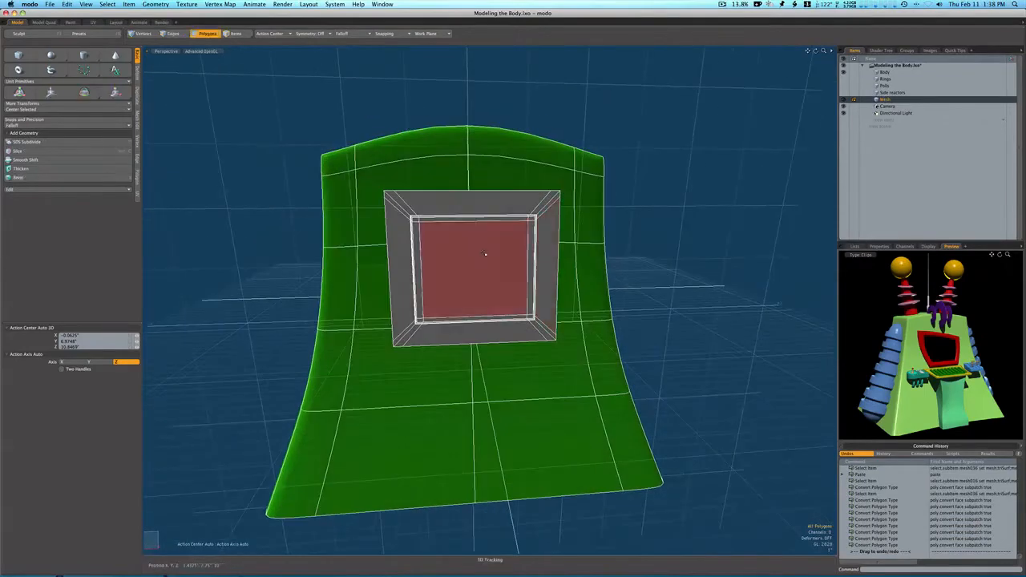
{"action": "left_click", "coordinate": [468, 238]}
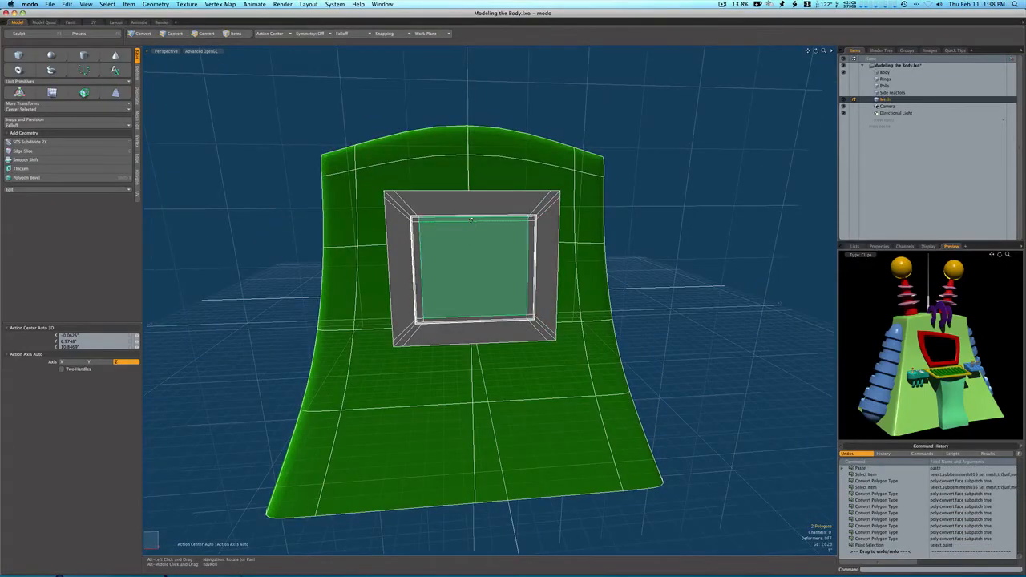
{"action": "key", "text": "alt+c"}
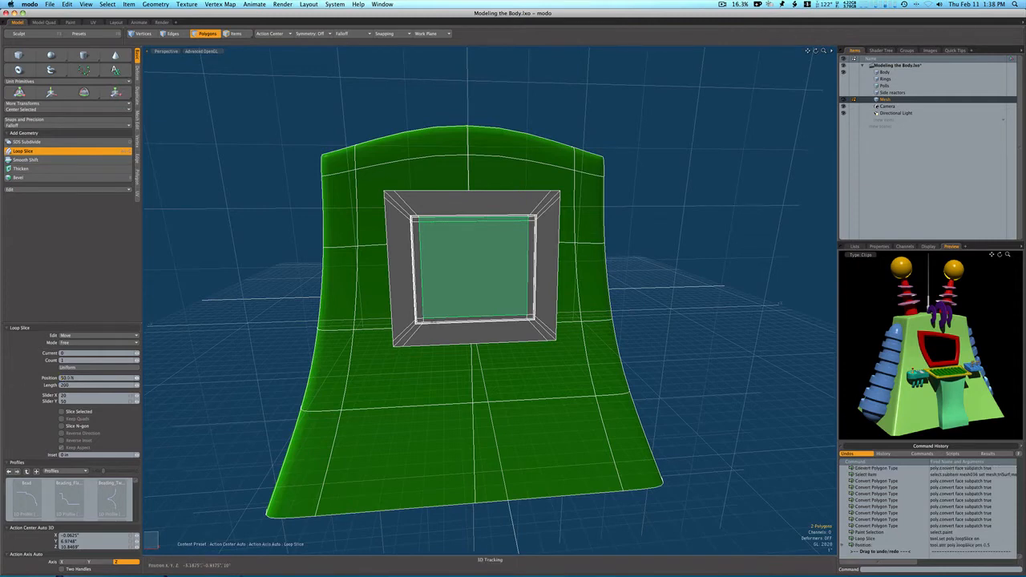
{"action": "left_click", "coordinate": [480, 299]}
{"action": "key", "text": "space"}
- Loop slice the monitor horizontally through the centre of its screen, and clear the selection
{"action": "left_click_drag", "start_coordinate": [480, 299], "coordinate": [451, 265]}
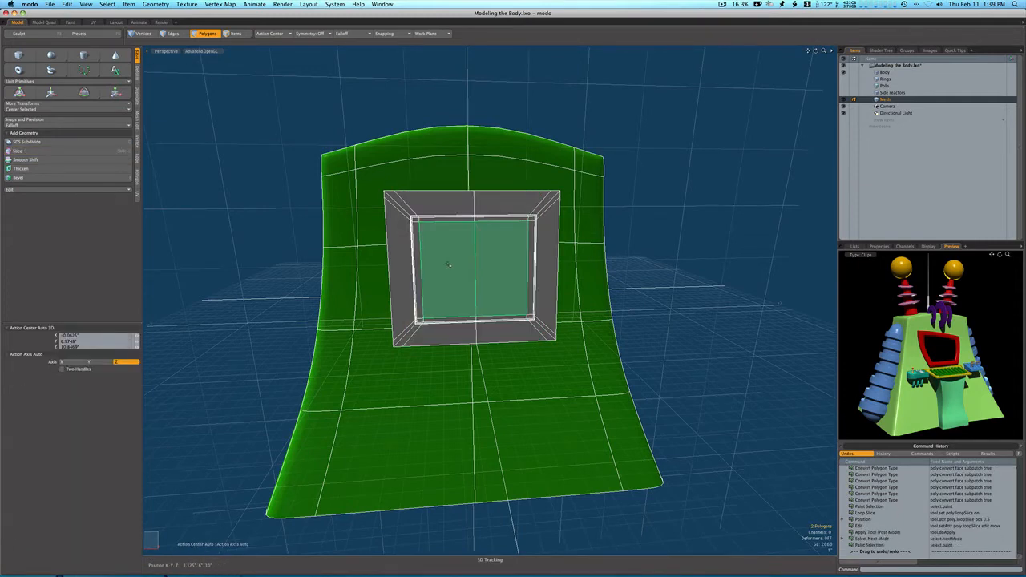
{"action": "key", "text": "alt+c"}
{"action": "left_click", "coordinate": [494, 277]}
{"action": "key", "text": "space"}
{"action": "left_click", "coordinate": [679, 277]}
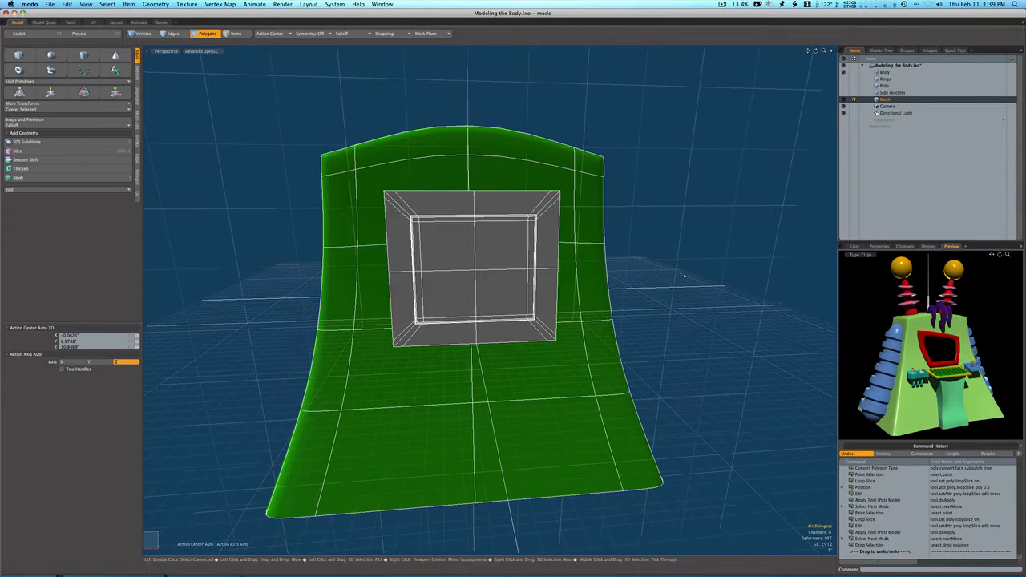
- Move the monitor's upper-left corner vertices about 1.6 inches outward and 0.5 inches up in vertex mode
{"action": "key", "text": "space"}
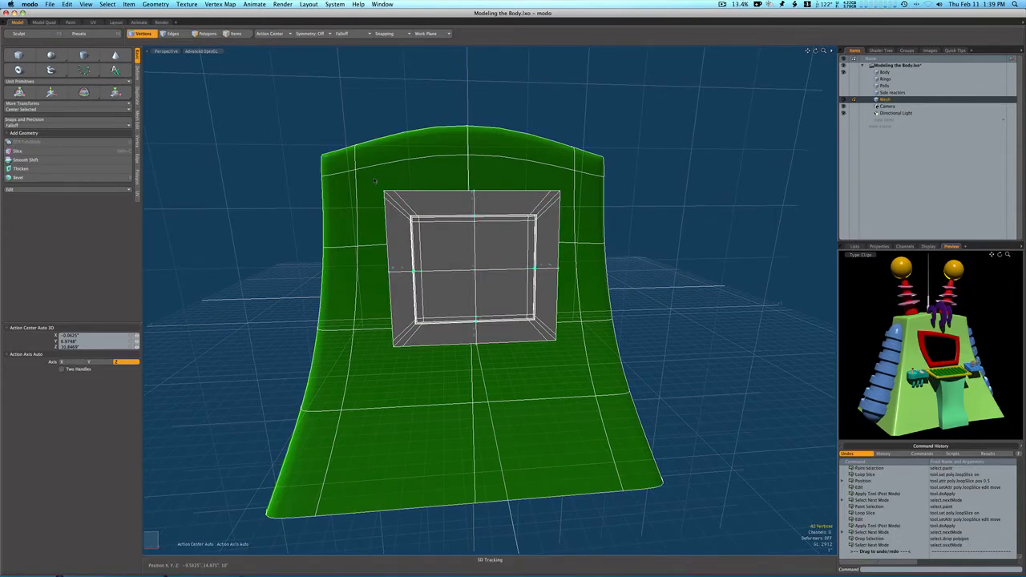
{"action": "mouse_move", "coordinate": [376, 183]}
{"action": "right_mouse_down"}
{"action": "mouse_move", "coordinate": [401, 239]}
{"action": "mouse_move", "coordinate": [433, 241]}
{"action": "right_mouse_up"}
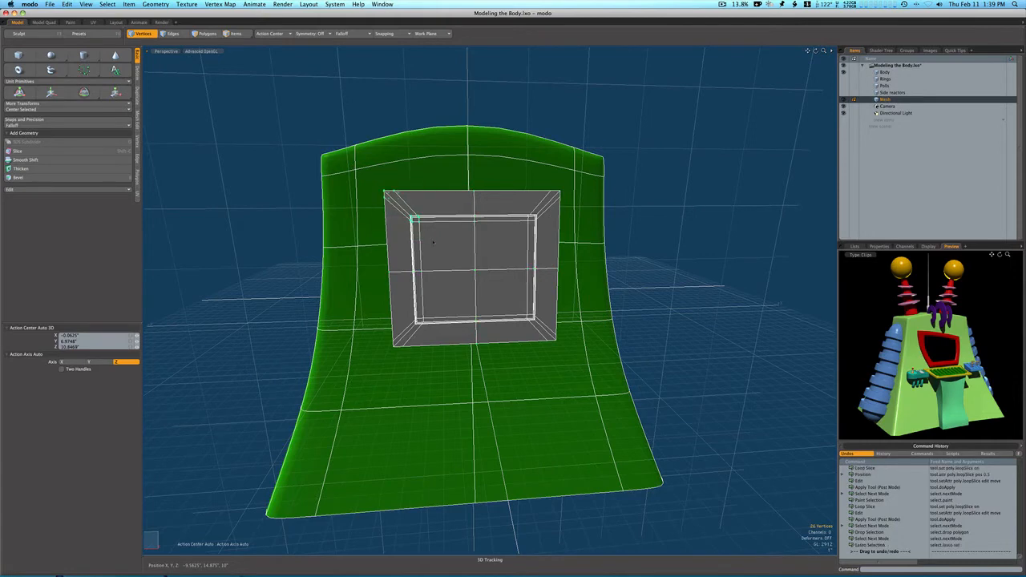
{"action": "key", "text": "w"}
{"action": "left_click_drag", "start_coordinate": [442, 164], "coordinate": [424, 157]}
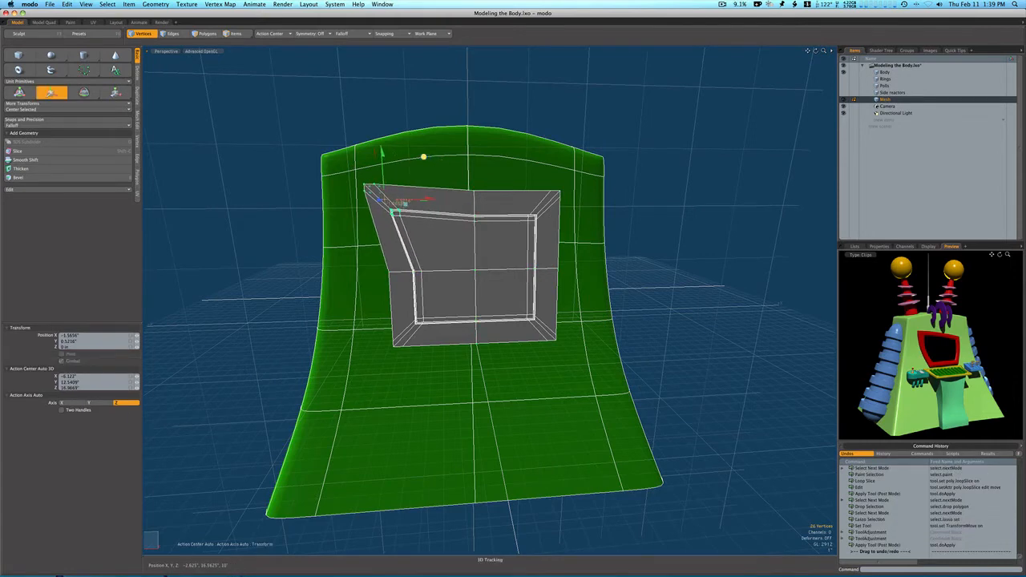
{"action": "key", "text": "space"}
- Move the vertices at the middle of the monitor's left side outward to line up with the upper-left corner
{"action": "right_click_drag", "start_coordinate": [373, 256], "coordinate": [457, 293]}
{"action": "key", "text": "w"}
{"action": "left_click_drag", "start_coordinate": [446, 270], "coordinate": [428, 270]}
{"action": "key", "text": "space"}
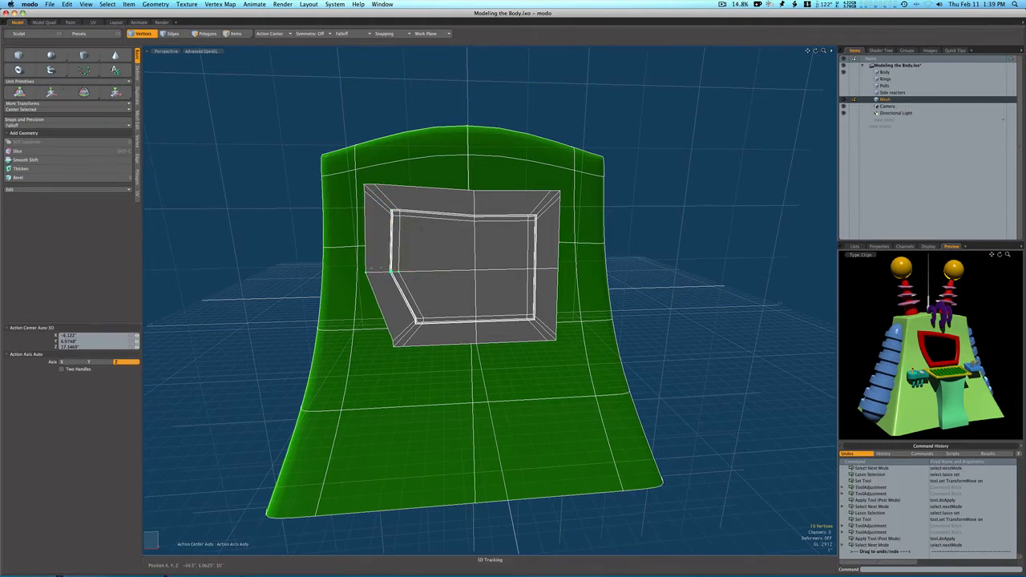
- Shift the monitor's lower-left corner vertices slightly inward and lower the vertices at the centre of its bottom edge
{"action": "mouse_move", "coordinate": [462, 307]}
{"action": "right_mouse_down"}
{"action": "mouse_move", "coordinate": [371, 352]}
{"action": "mouse_move", "coordinate": [418, 321]}
{"action": "right_mouse_up"}
{"action": "key", "text": "w"}
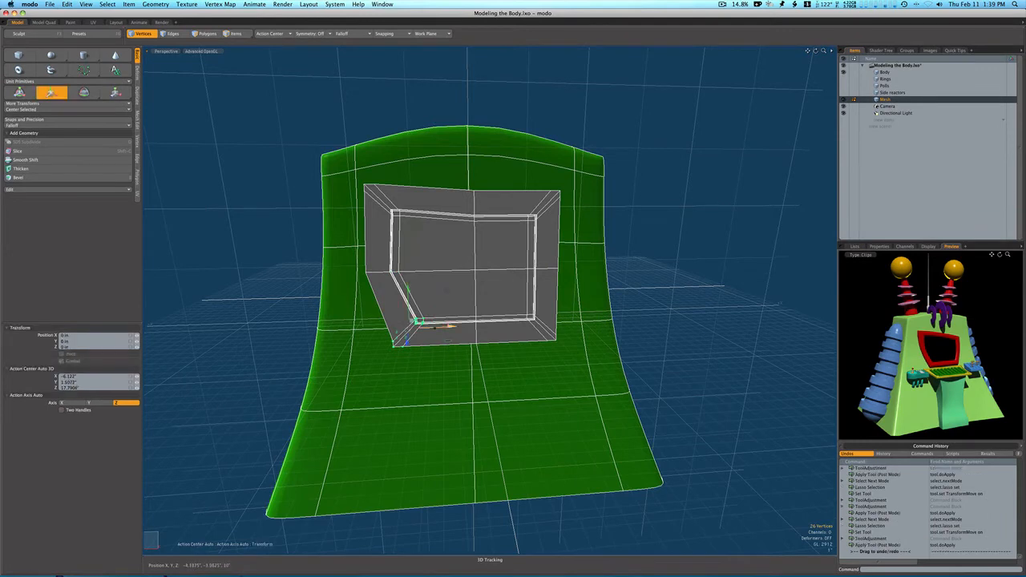
{"action": "left_click_drag", "start_coordinate": [435, 328], "coordinate": [451, 328]}
{"action": "key", "text": "space"}
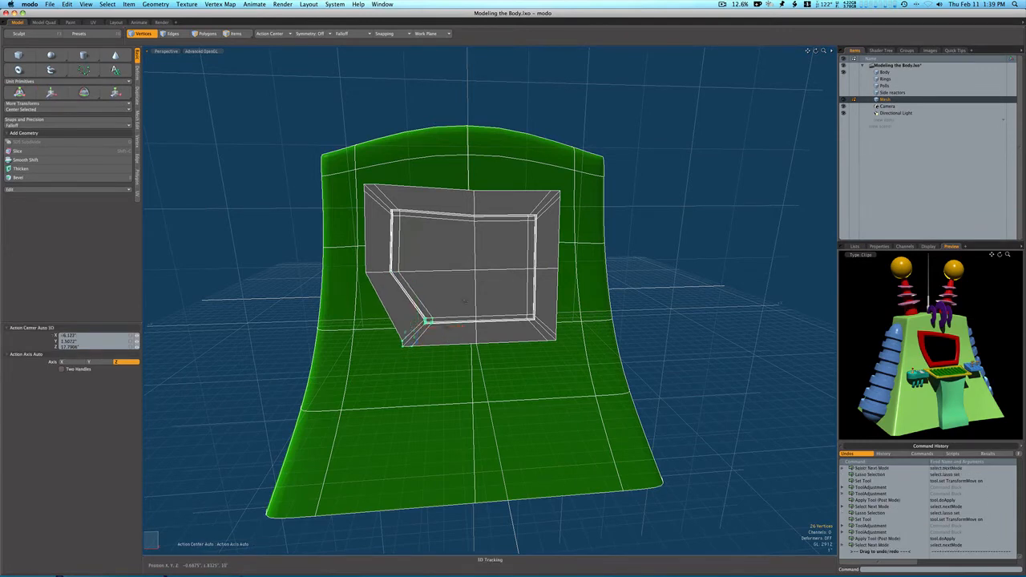
{"action": "key", "text": "w"}
{"action": "left_click_drag", "start_coordinate": [475, 308], "coordinate": [475, 315]}
{"action": "key", "text": "space"}
- Raise the vertices at the centre of the monitor's top edge by 1.25 inches
{"action": "right_click_drag", "start_coordinate": [448, 180], "coordinate": [494, 233]}
{"action": "key", "text": "w"}
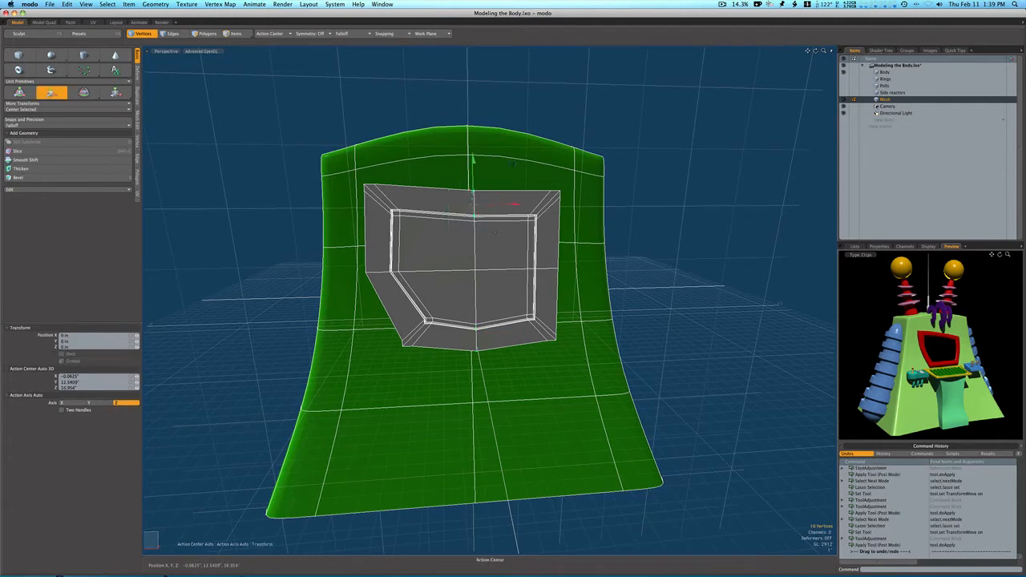
{"action": "left_click_drag", "start_coordinate": [473, 148], "coordinate": [473, 145]}
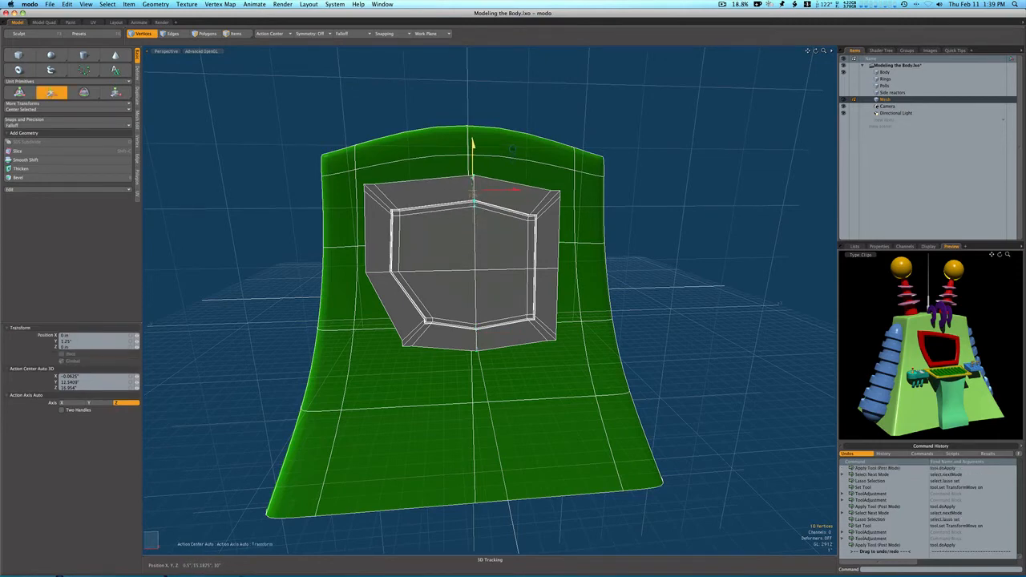
{"action": "key", "text": "space"}
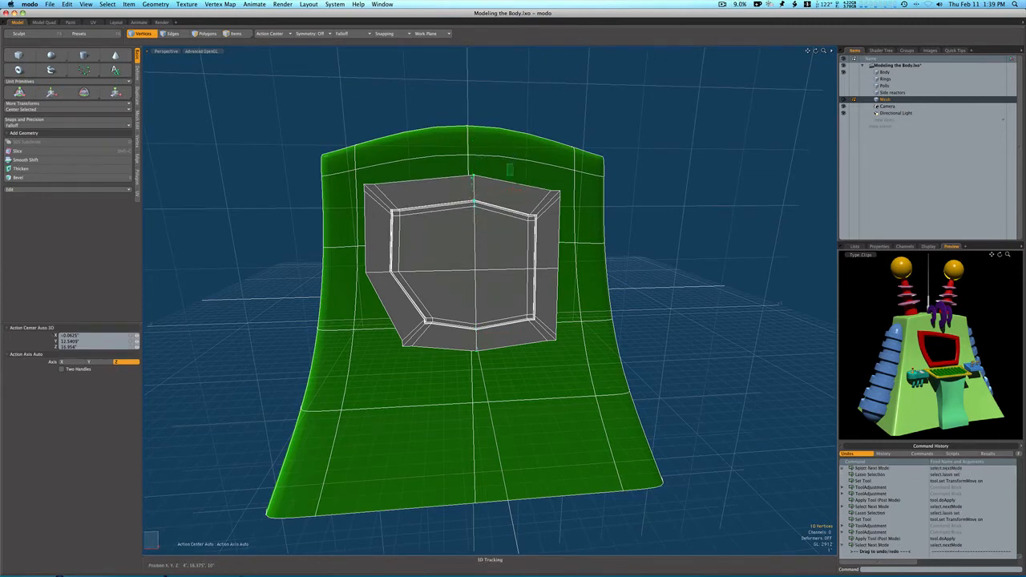
- Move the monitor's upper-right corner vertices about 0.2 inches outward and 0.5 inches down
{"action": "right_click_drag", "start_coordinate": [513, 175], "coordinate": [572, 250]}
{"action": "key", "text": "w"}
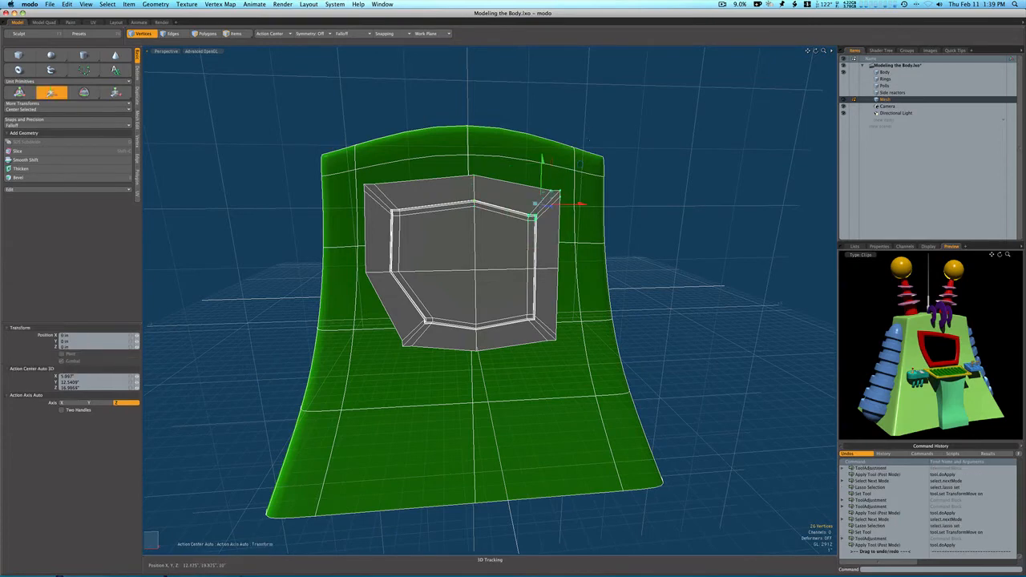
{"action": "left_click_drag", "start_coordinate": [580, 165], "coordinate": [587, 167]}
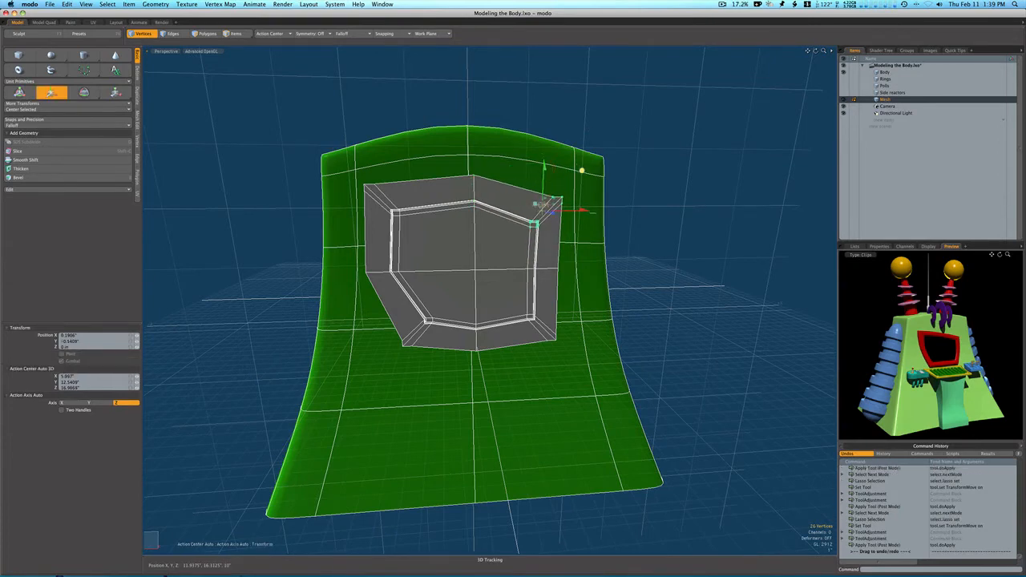
{"action": "key", "text": "space"}
- Lower the monitor's top-centre and upper-right corner vertices so its upper edge slopes down in a nearly straight line
{"action": "right_click_drag", "start_coordinate": [412, 153], "coordinate": [493, 221]}
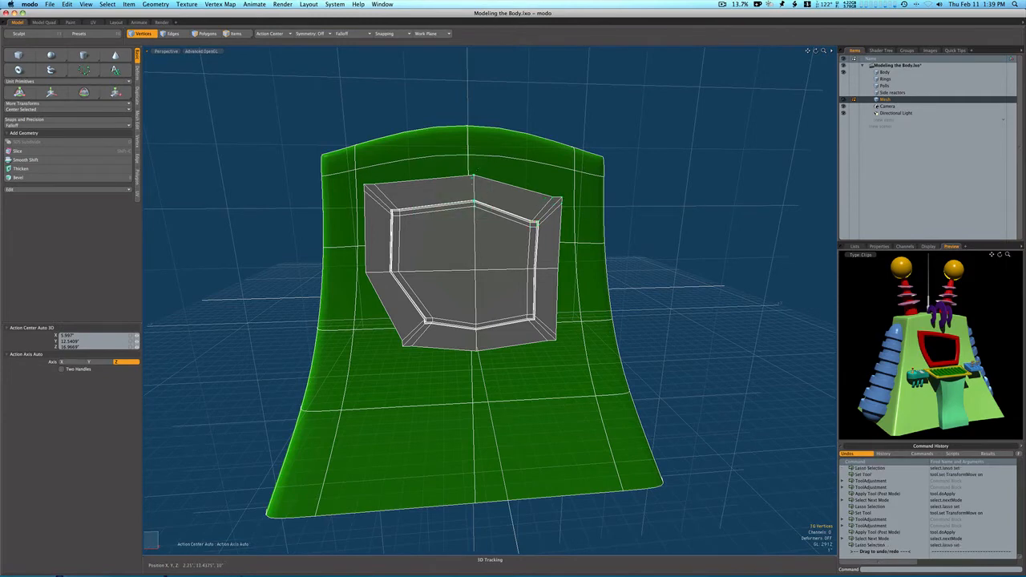
{"action": "key", "text": "w"}
{"action": "left_click_drag", "start_coordinate": [473, 146], "coordinate": [474, 164]}
{"action": "key", "text": "space"}
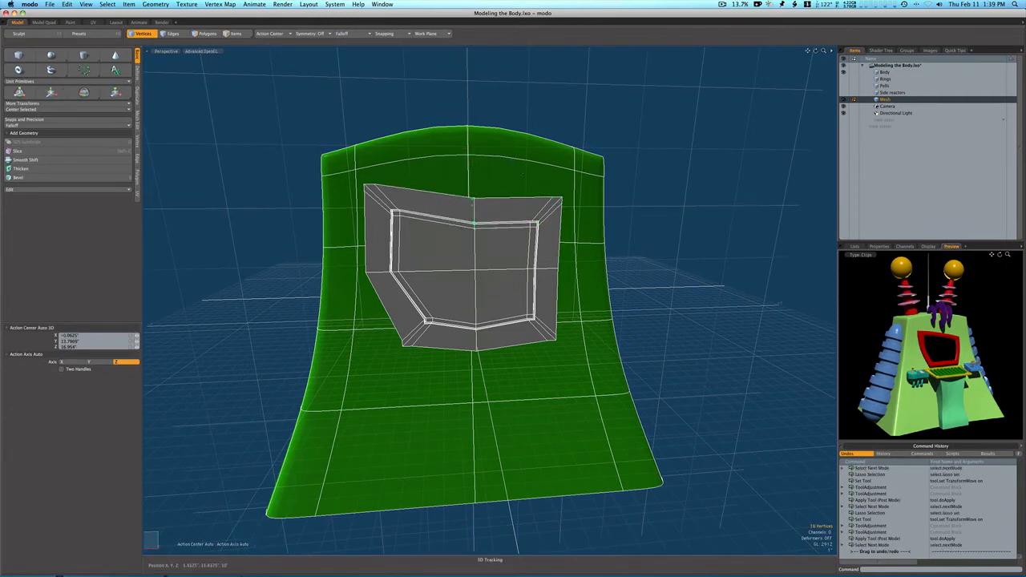
{"action": "right_click_drag", "start_coordinate": [518, 170], "coordinate": [572, 257]}
{"action": "key", "text": "w"}
{"action": "left_click_drag", "start_coordinate": [543, 167], "coordinate": [544, 182]}
{"action": "key", "text": "space"}
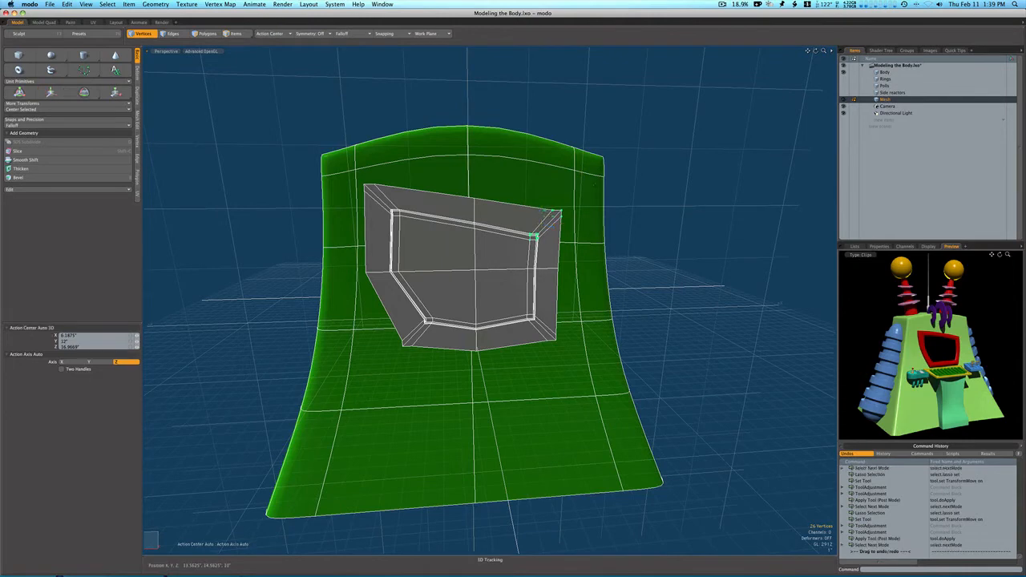
- Select the outer vertices along the monitor's right side and shift them slightly to refine that edge
{"action": "mouse_move", "coordinate": [593, 183]}
{"action": "right_mouse_down"}
{"action": "mouse_move", "coordinate": [553, 241]}
{"action": "mouse_move", "coordinate": [561, 260]}
{"action": "mouse_move", "coordinate": [592, 257]}
{"action": "right_mouse_up"}
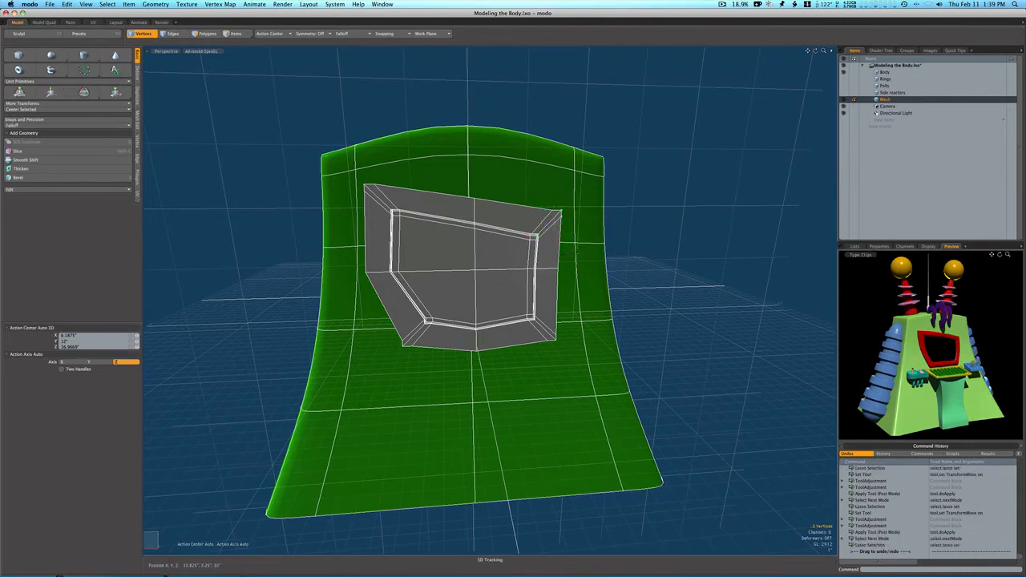
{"action": "left_click_drag", "start_coordinate": [577, 252], "coordinate": [539, 241], "text": "alt"}
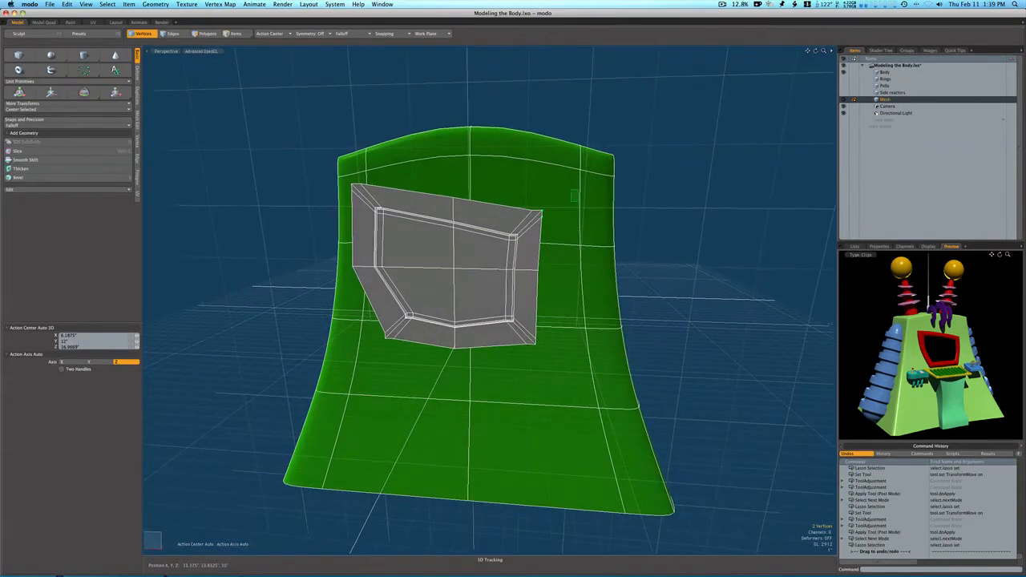
{"action": "mouse_move", "coordinate": [576, 193]}
{"action": "right_mouse_down"}
{"action": "mouse_move", "coordinate": [536, 253]}
{"action": "mouse_move", "coordinate": [536, 364]}
{"action": "right_mouse_up"}
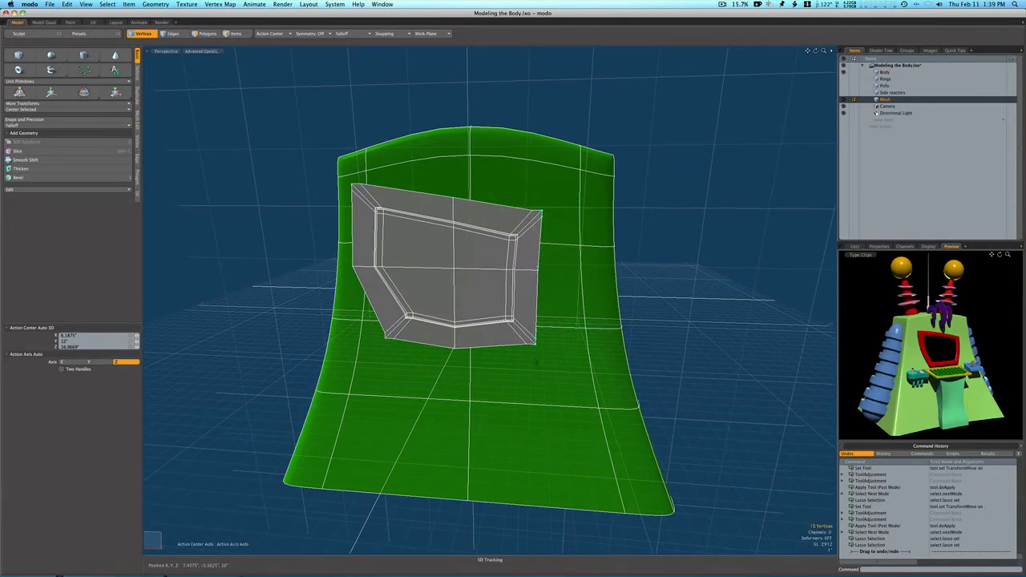
{"action": "key", "text": "w"}
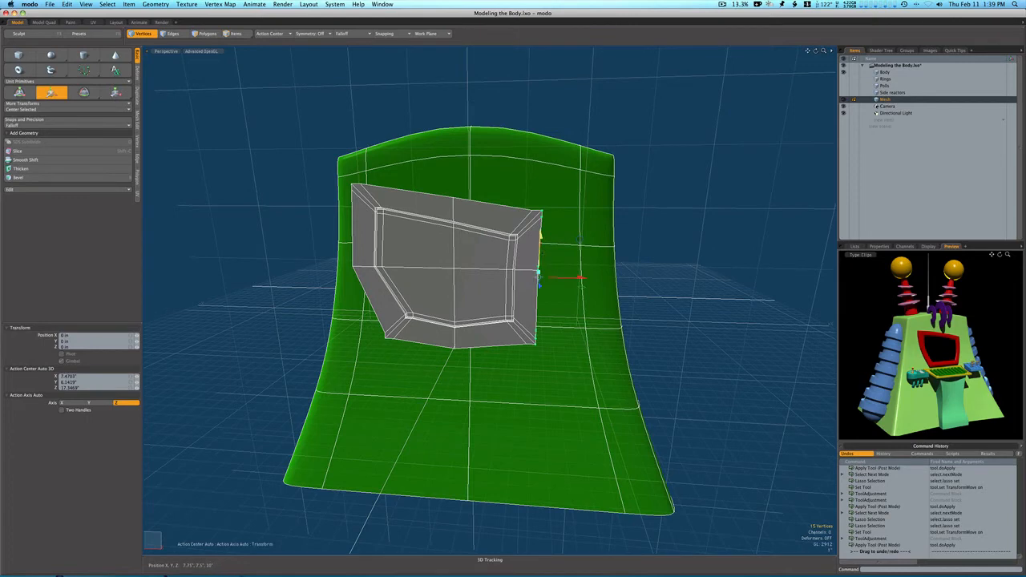
{"action": "left_click_drag", "start_coordinate": [538, 276], "coordinate": [600, 304]}
{"action": "key", "text": "space"}
{"action": "key", "text": "space"}
- Preview the monitor as a smoothed subdivision surface and switch it back to plain polygons
{"action": "key", "text": "Tab"}
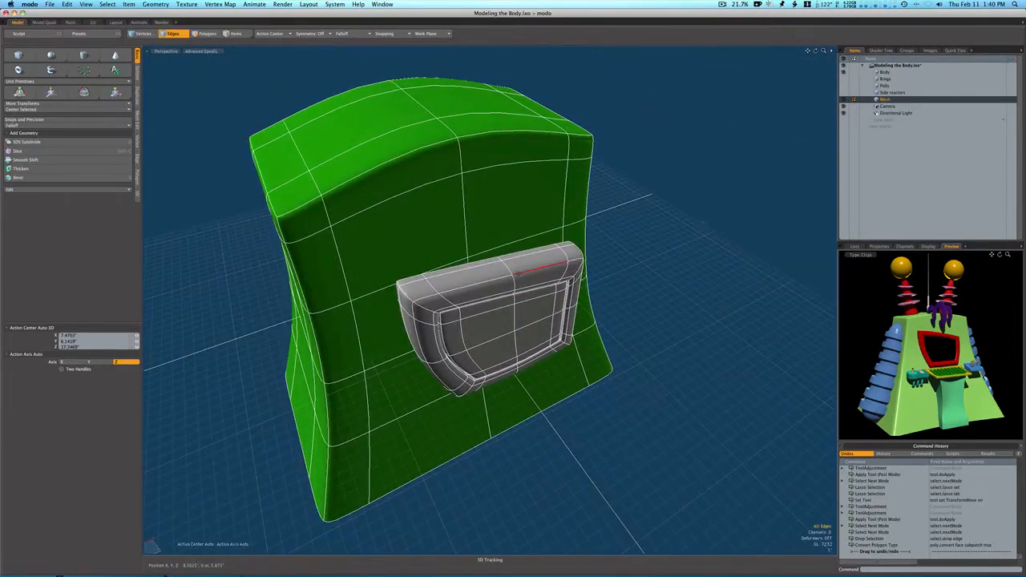
{"action": "mouse_move", "coordinate": [483, 273]}
{"action": "left_mouse_down", "text": "alt"}
{"action": "mouse_move", "coordinate": [449, 255]}
{"action": "mouse_move", "coordinate": [459, 235]}
{"action": "mouse_move", "coordinate": [530, 227]}
{"action": "mouse_move", "coordinate": [476, 269]}
{"action": "mouse_move", "coordinate": [484, 338]}
{"action": "left_mouse_up", "text": "alt"}
{"action": "key", "text": "Tab"}
- Select the polygons on both sides of the monitor and move them 0.1875 inches forward along Z
{"action": "key", "text": "space"}
{"action": "left_click", "coordinate": [483, 240]}
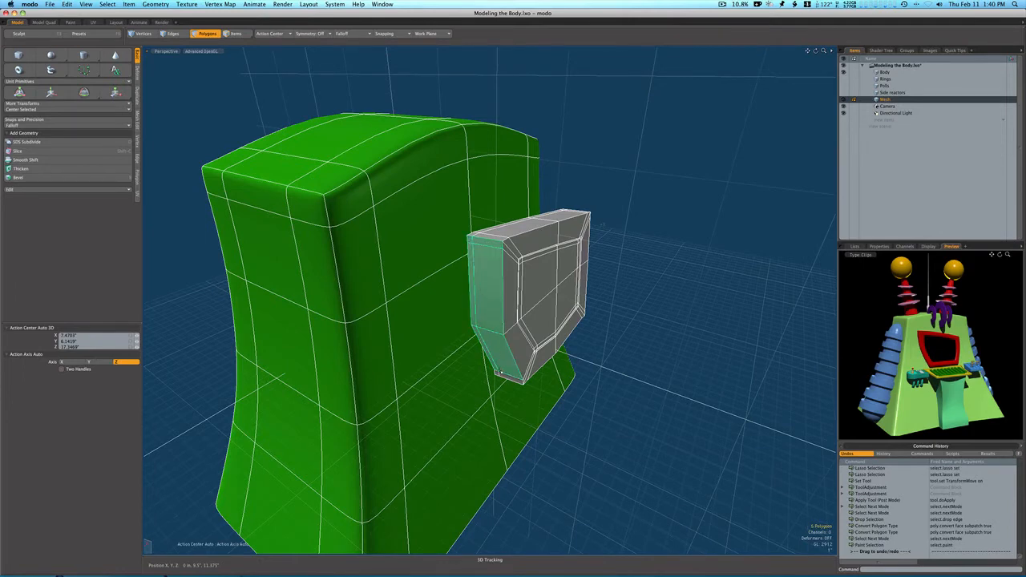
{"action": "left_click_drag", "start_coordinate": [497, 373], "coordinate": [500, 376]}
{"action": "mouse_move", "coordinate": [540, 314]}
{"action": "left_mouse_down", "text": "alt"}
{"action": "mouse_move", "coordinate": [433, 260]}
{"action": "mouse_move", "coordinate": [457, 238]}
{"action": "mouse_move", "coordinate": [460, 320]}
{"action": "left_mouse_up", "text": "alt"}
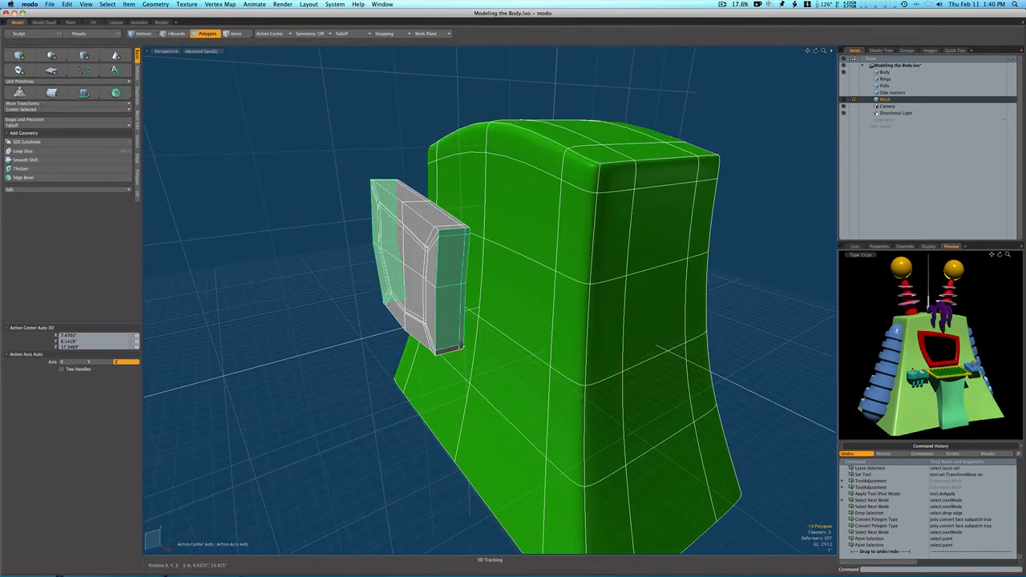
{"action": "key", "text": "w"}
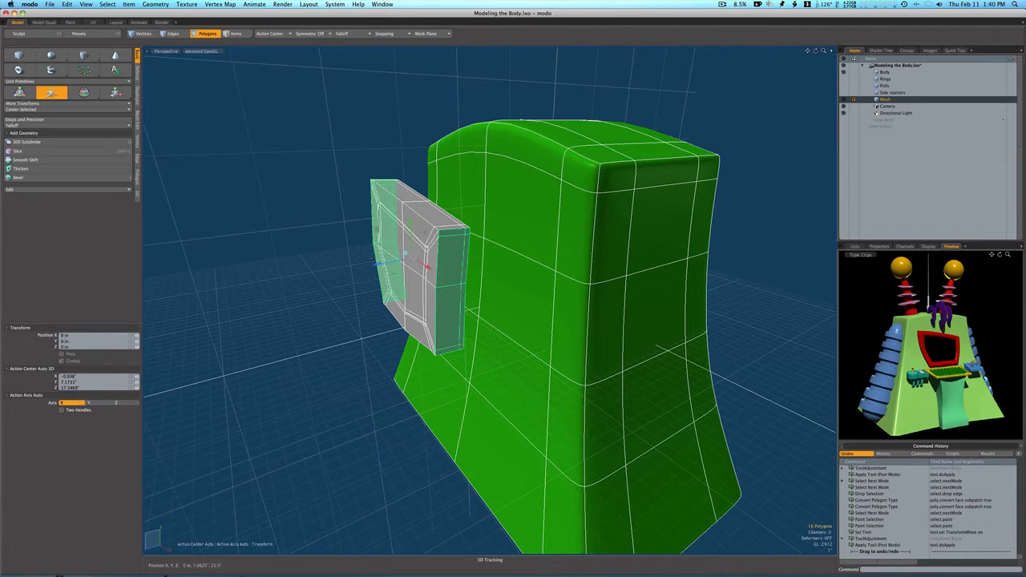
{"action": "left_click_drag", "start_coordinate": [377, 263], "coordinate": [373, 264]}
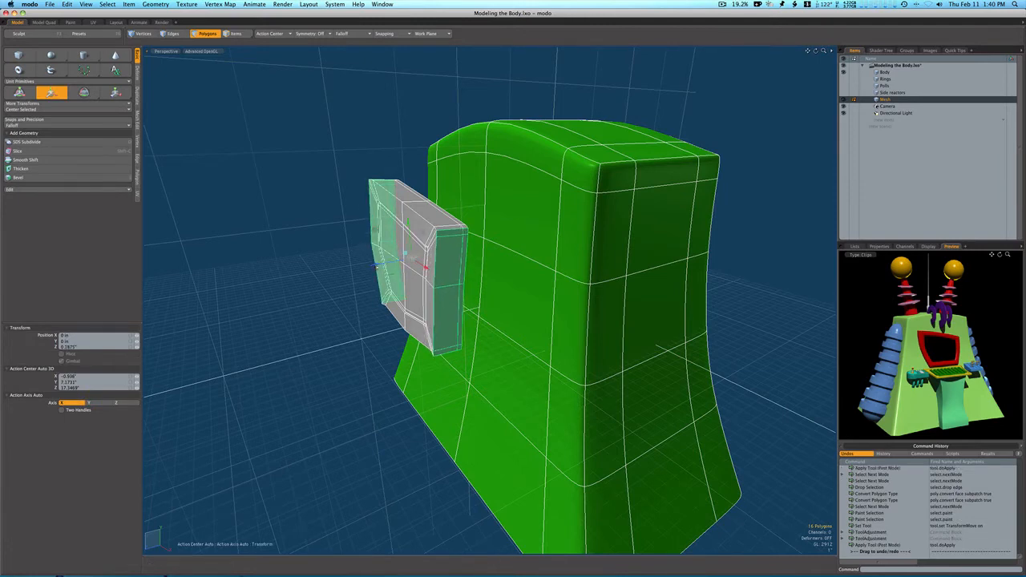
{"action": "key", "text": "space"}
- Expand the side selection to the neighbouring polygons and move them slightly further forward along Z
{"action": "key", "text": "shift+Up"}
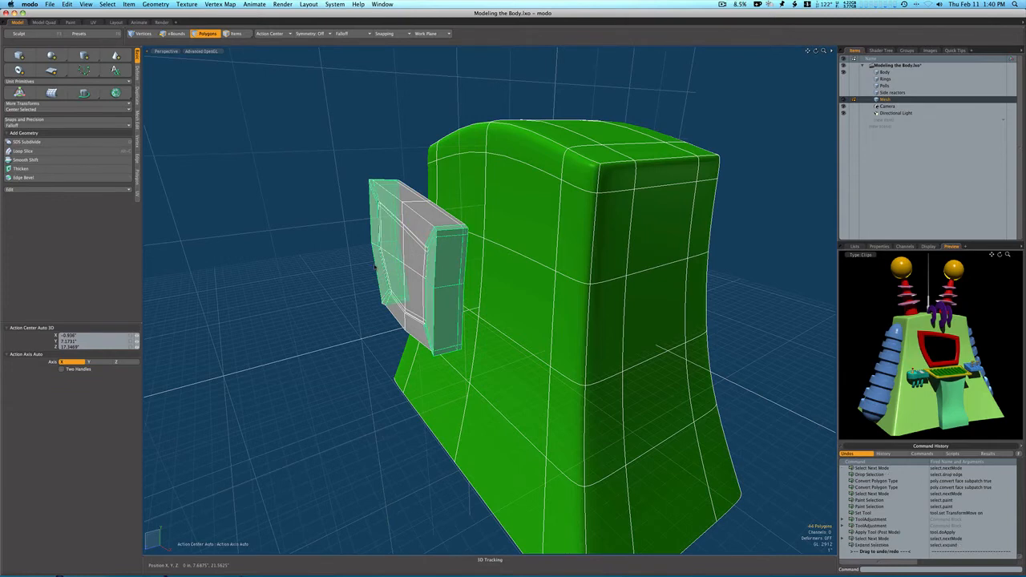
{"action": "key", "text": "w"}
{"action": "left_click", "coordinate": [375, 266]}
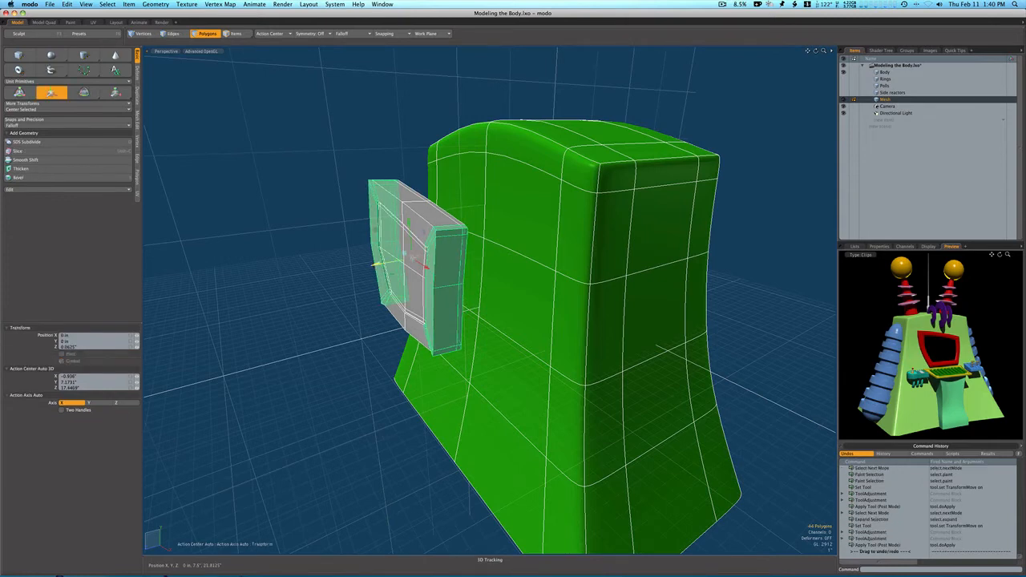
{"action": "left_click_drag", "start_coordinate": [375, 264], "coordinate": [373, 265]}
{"action": "key", "text": "space"}
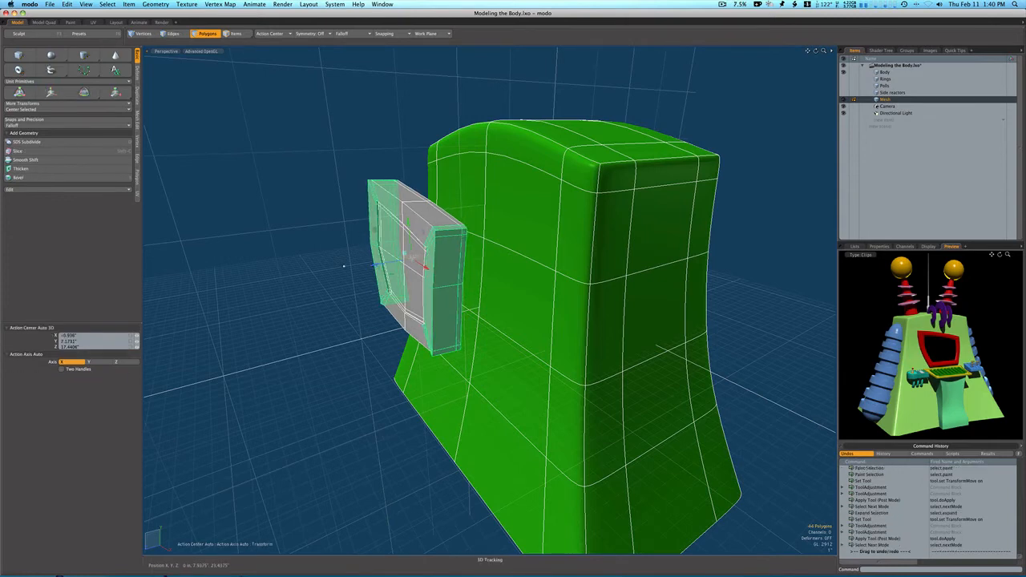
- Convert the whole monitor to a subdivision surface and scale its depth along Z to 65.5%
{"action": "left_click", "coordinate": [344, 266]}
{"action": "key", "text": "Tab"}
{"action": "left_click_drag", "start_coordinate": [344, 266], "coordinate": [523, 252], "text": "alt"}
{"action": "key", "text": "r"}
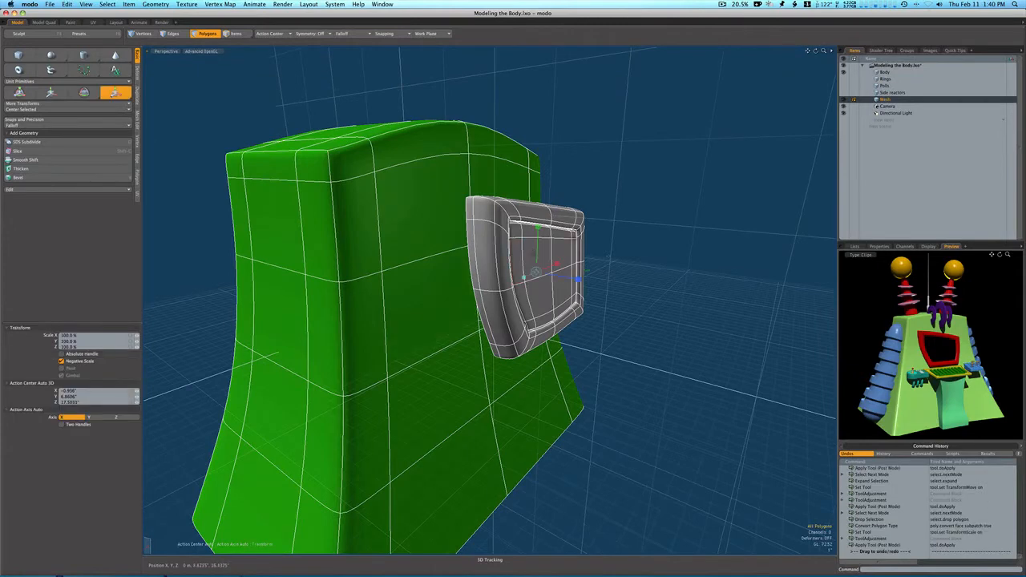
{"action": "left_click_drag", "start_coordinate": [578, 279], "coordinate": [562, 277]}
- Move the thinned monitor into place against the upper front face of the robot body
{"action": "left_click_drag", "start_coordinate": [643, 238], "coordinate": [607, 258], "text": "alt"}
{"action": "key", "text": "w"}
{"action": "mouse_move", "coordinate": [563, 336]}
{"action": "left_mouse_down"}
{"action": "mouse_move", "coordinate": [491, 289]}
{"action": "mouse_move", "coordinate": [509, 277]}
{"action": "mouse_move", "coordinate": [468, 252]}
{"action": "mouse_move", "coordinate": [504, 254]}
{"action": "mouse_move", "coordinate": [570, 287]}
{"action": "mouse_move", "coordinate": [505, 258]}
{"action": "mouse_move", "coordinate": [526, 250]}
{"action": "mouse_move", "coordinate": [485, 277]}
{"action": "left_mouse_up"}
{"action": "key", "text": "space"}
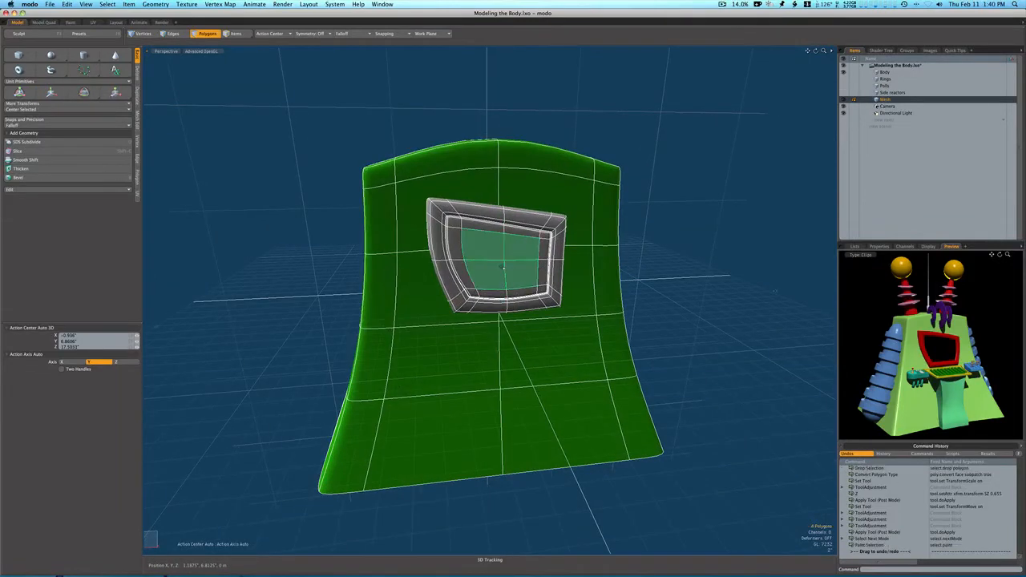
- Select the entire recessed screen area inside the bezel, then cut and paste it back as disconnected geometry
{"action": "scroll", "coordinate": [510, 270], "scroll_direction": "up", "scroll_amount": 3}
{"action": "key", "text": "shift+Up"}
{"action": "key", "text": "shift+Up"}
{"action": "key", "text": "shift+Up"}
{"action": "key", "text": "shift+Up"}
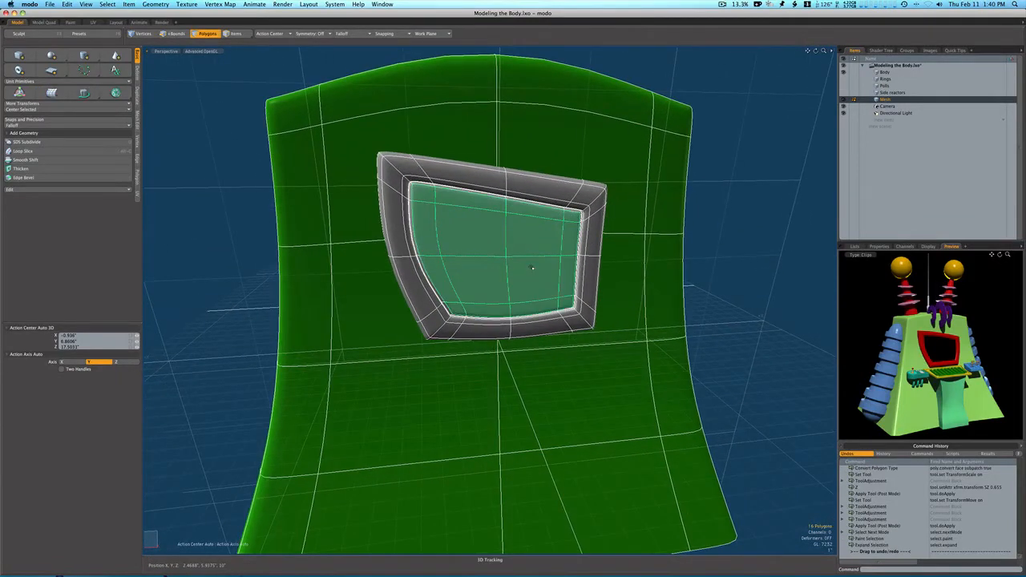
{"action": "key", "text": "shift+Up"}
{"action": "key", "text": "shift+Down"}
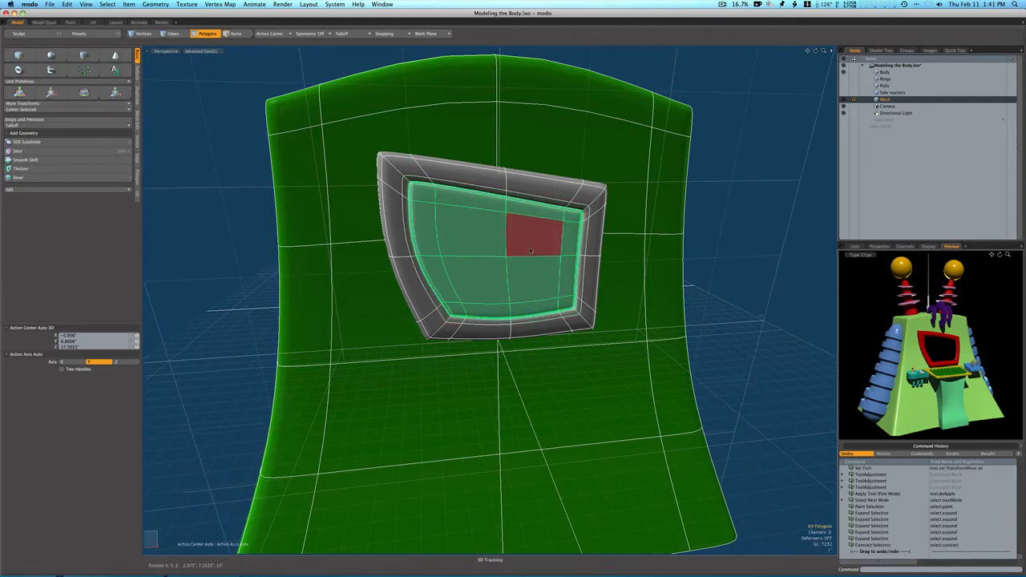
{"action": "key", "text": "ctrl+x"}
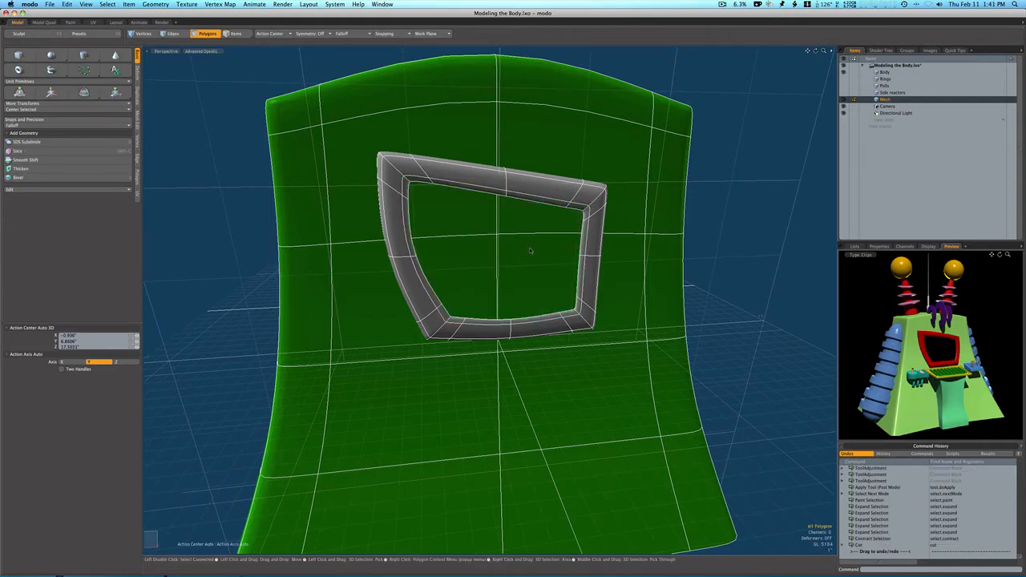
{"action": "key", "text": "ctrl+v"}
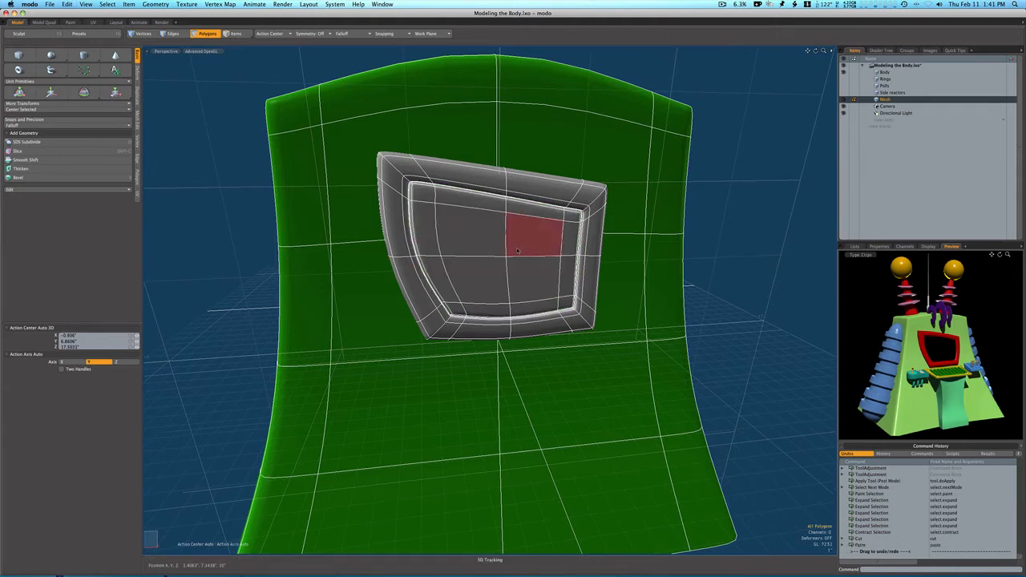
- Assign a black material named "screen" to all connected polygons of the recessed screen
{"action": "double_click", "coordinate": [518, 251]}
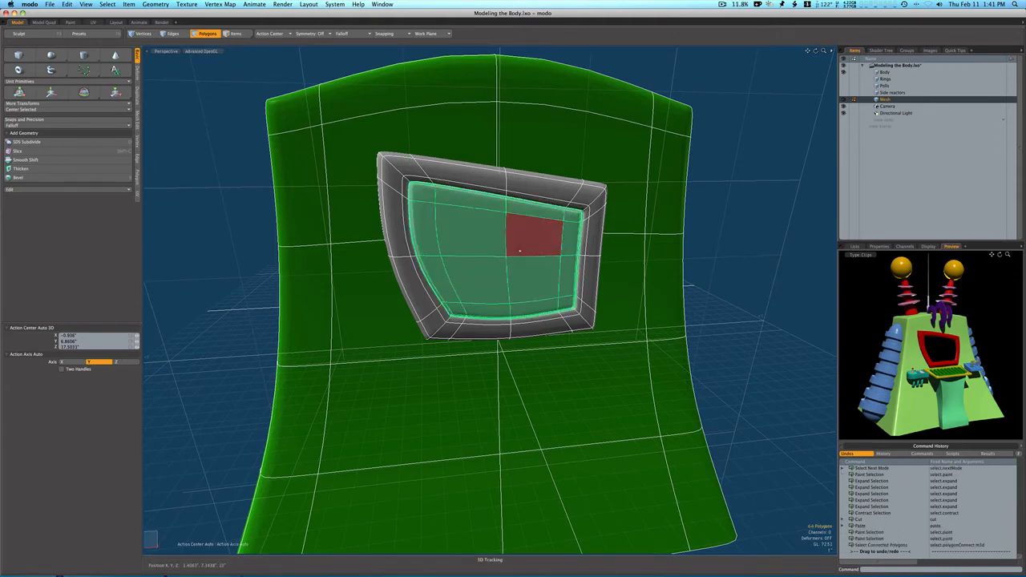
{"action": "key", "text": "m"}
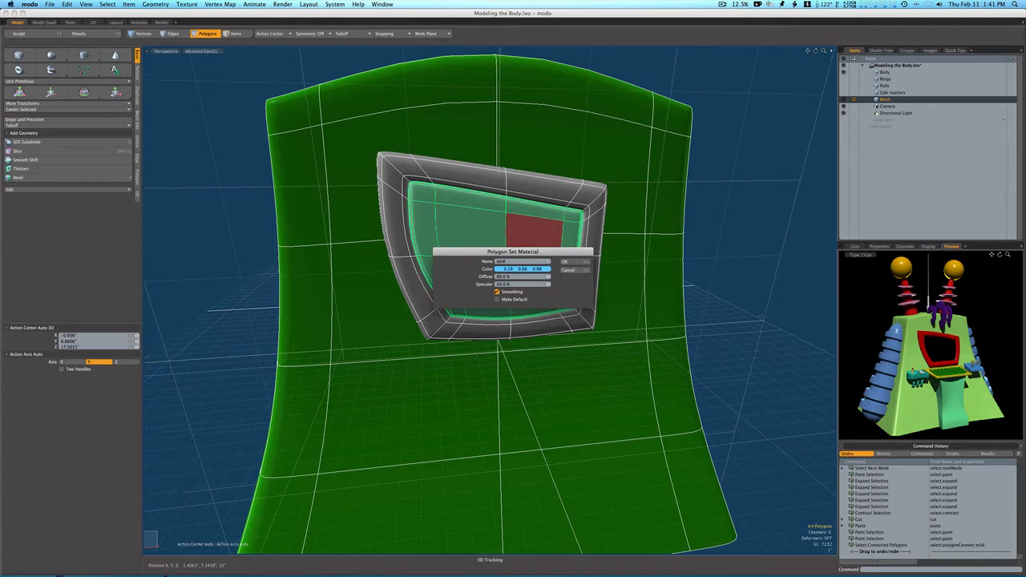
{"action": "left_click", "coordinate": [538, 269]}
{"action": "left_click", "coordinate": [547, 229]}
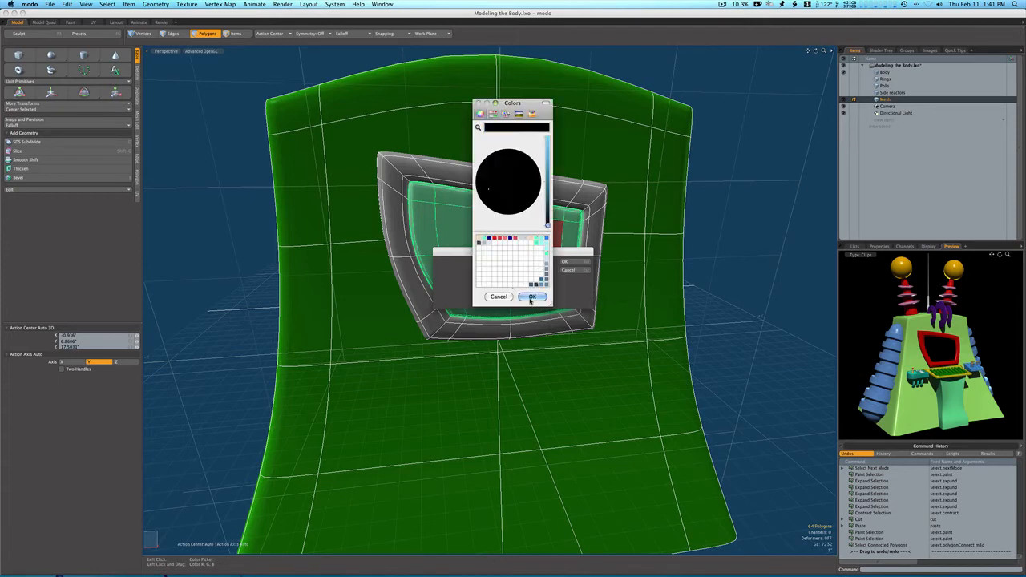
{"action": "left_click", "coordinate": [532, 297]}
{"action": "left_click", "coordinate": [574, 261]}
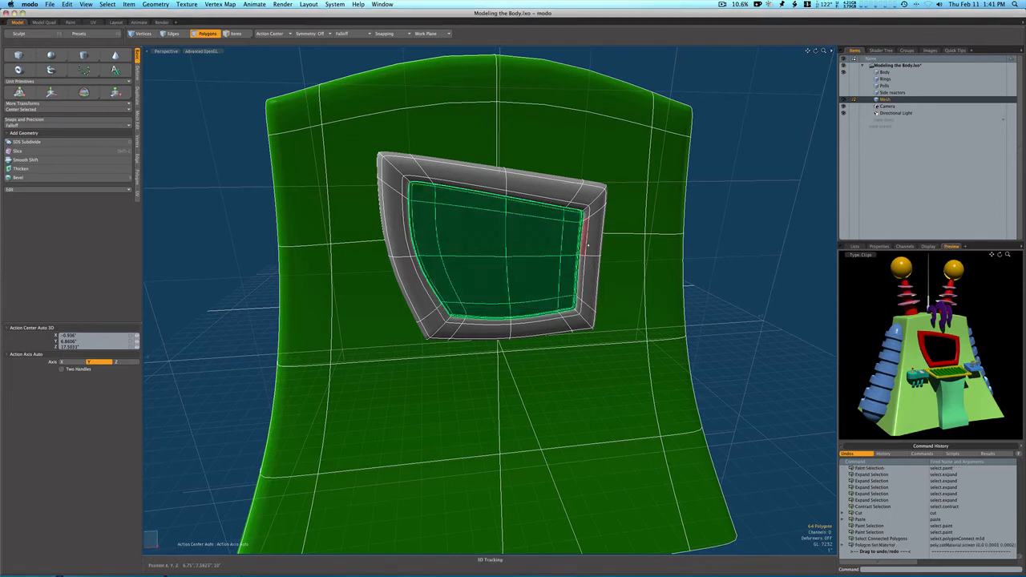
- Assign a dark red material named "screen bezel" with colour 0.41, 0.0, 0.0 to the monitor's frame polygons
{"action": "double_click", "coordinate": [589, 244]}
{"action": "left_click", "coordinate": [566, 148]}
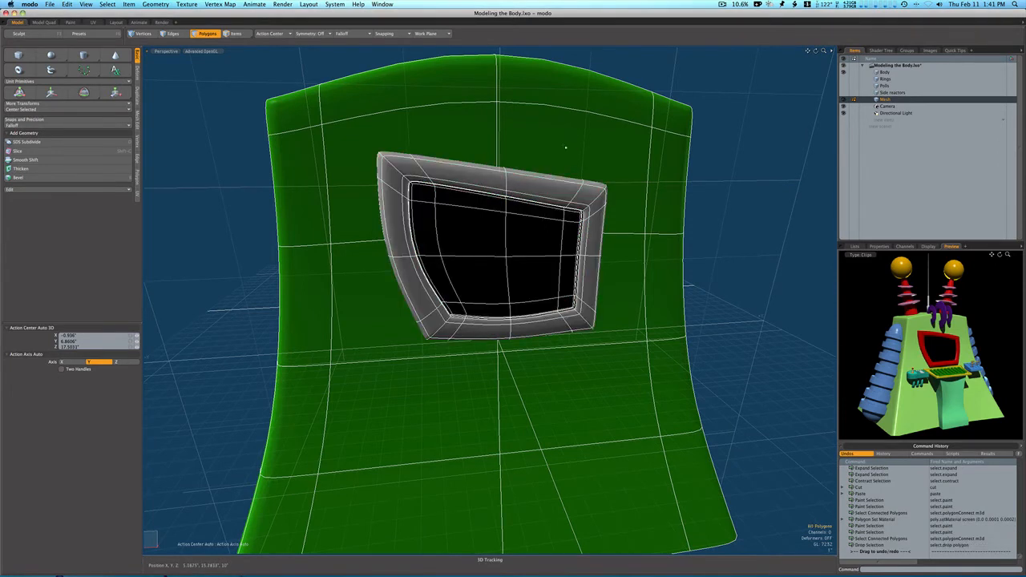
{"action": "double_click", "coordinate": [463, 187]}
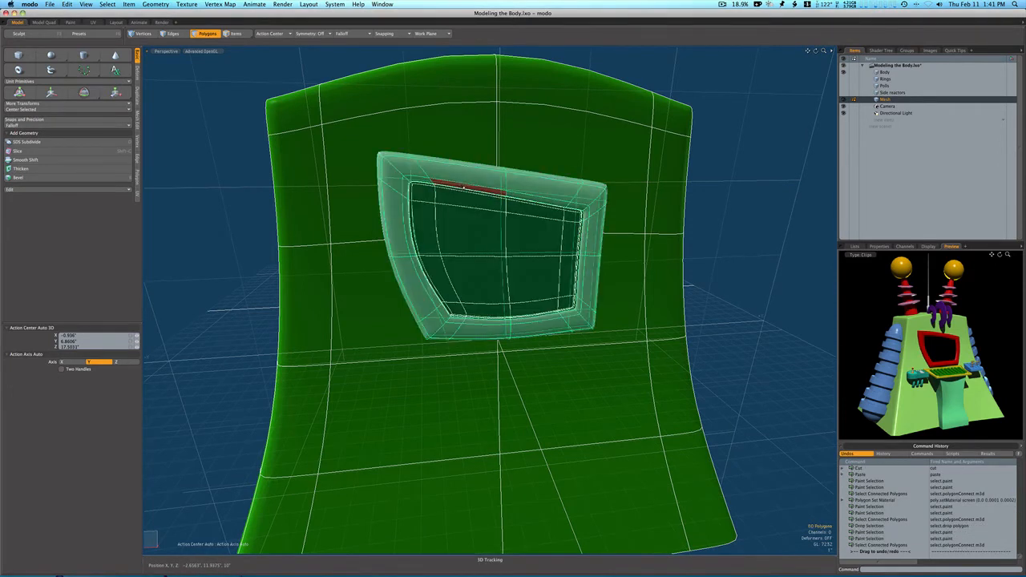
{"action": "key", "text": "m"}
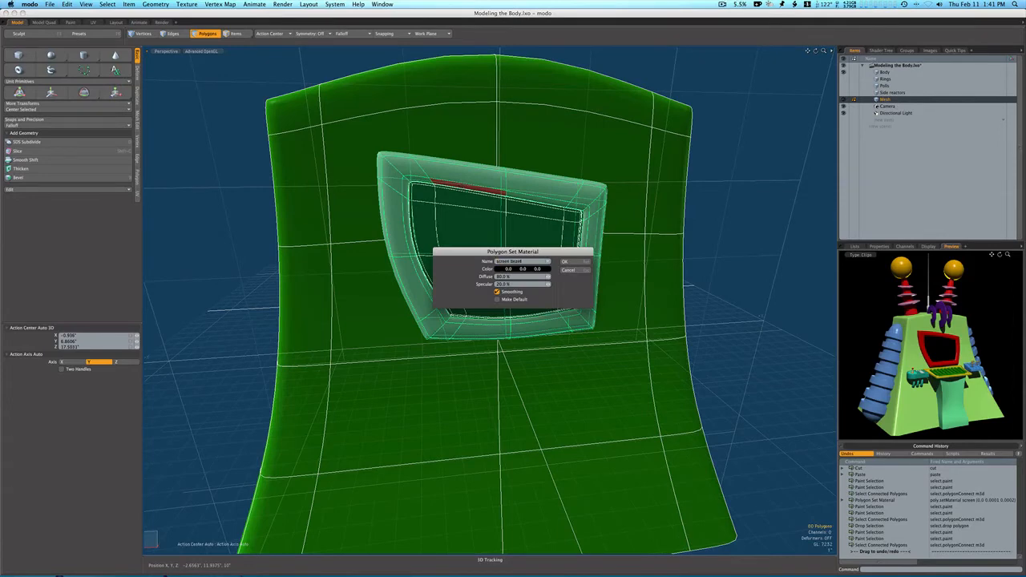
{"action": "left_click", "coordinate": [530, 269]}
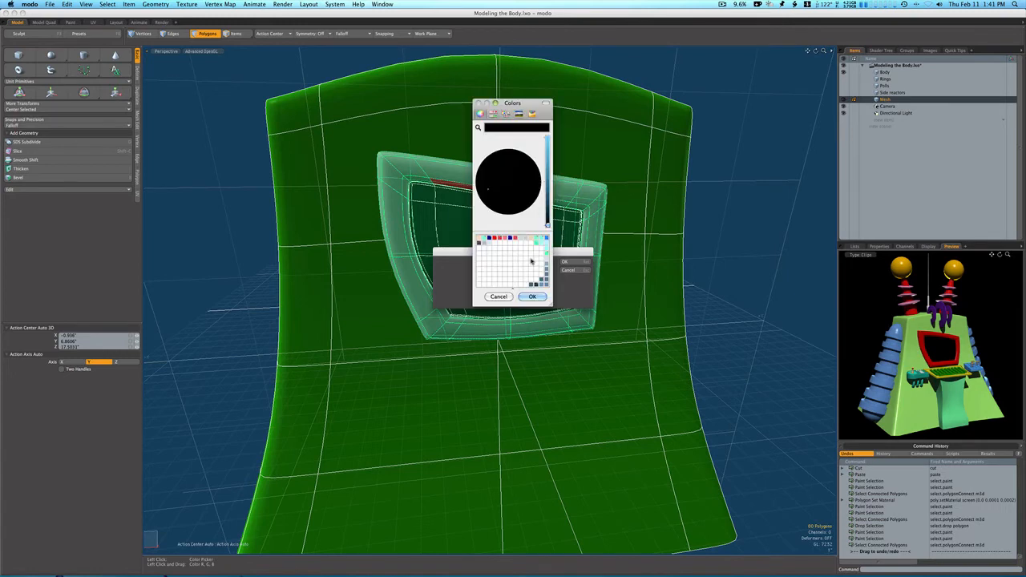
{"action": "left_click", "coordinate": [549, 171]}
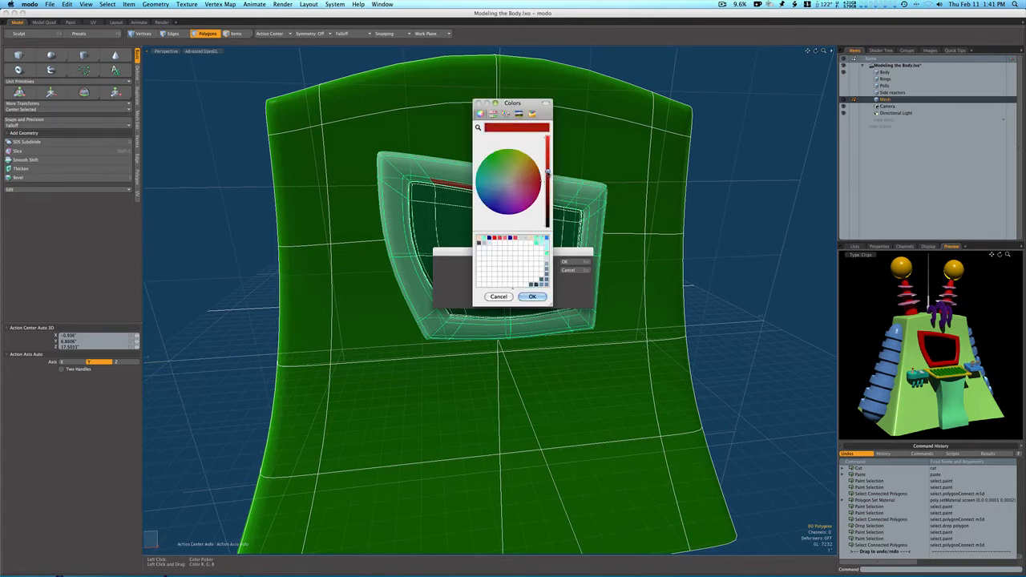
{"action": "left_click_drag", "start_coordinate": [547, 171], "coordinate": [546, 182]}
{"action": "left_click", "coordinate": [531, 297]}
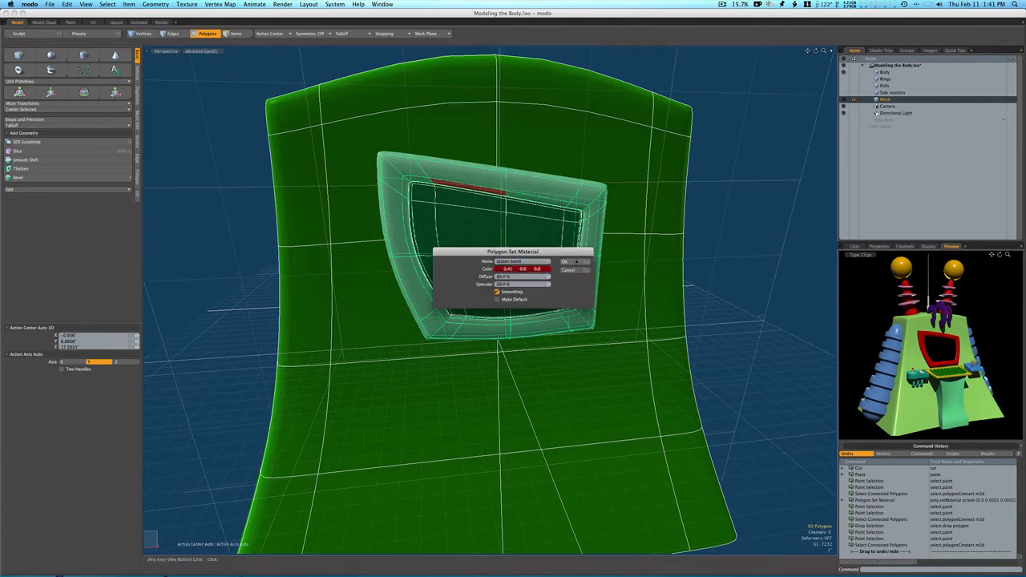
{"action": "left_click", "coordinate": [569, 261]}
- Brighten the screen bezel material's diffuse colour to red 0.83, 0.0, 0.0
{"action": "mouse_move", "coordinate": [708, 238]}
{"action": "left_mouse_down", "text": "ctrl+alt"}
{"action": "mouse_move", "coordinate": [641, 238]}
{"action": "mouse_move", "coordinate": [705, 238]}
{"action": "left_mouse_up", "text": "ctrl+alt"}
{"action": "left_click", "coordinate": [881, 50]}
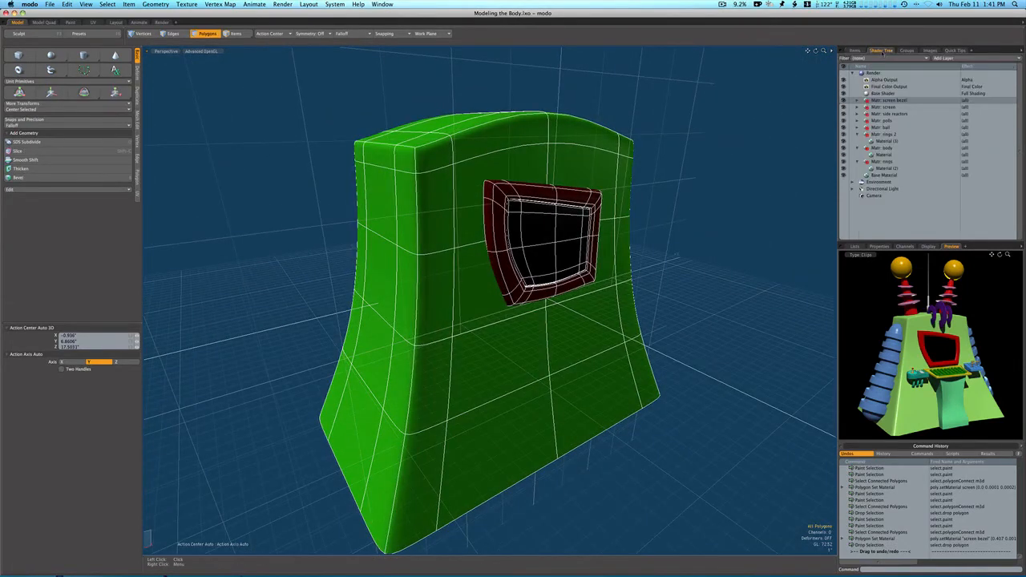
{"action": "left_click", "coordinate": [857, 100]}
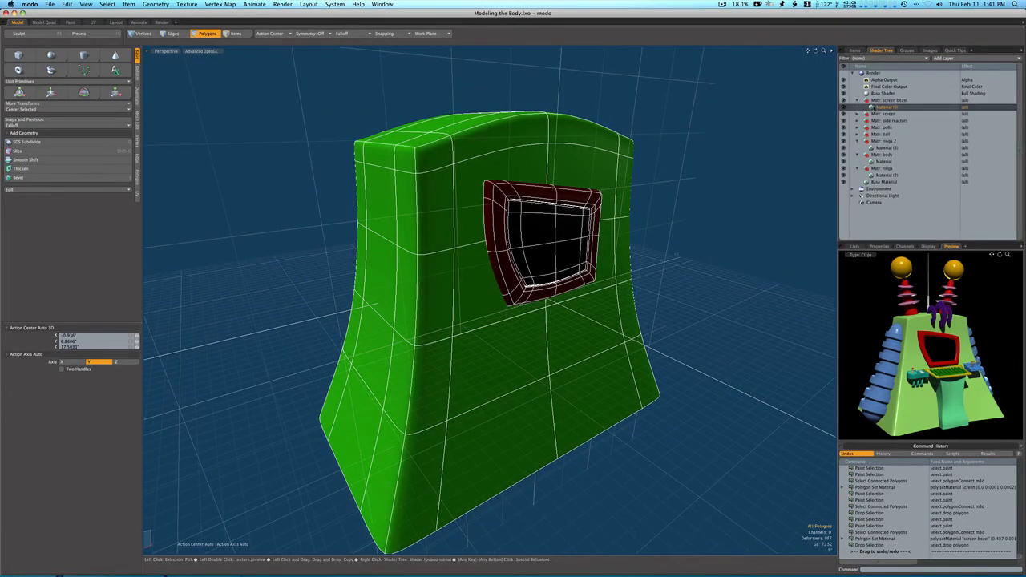
{"action": "left_click", "coordinate": [879, 246]}
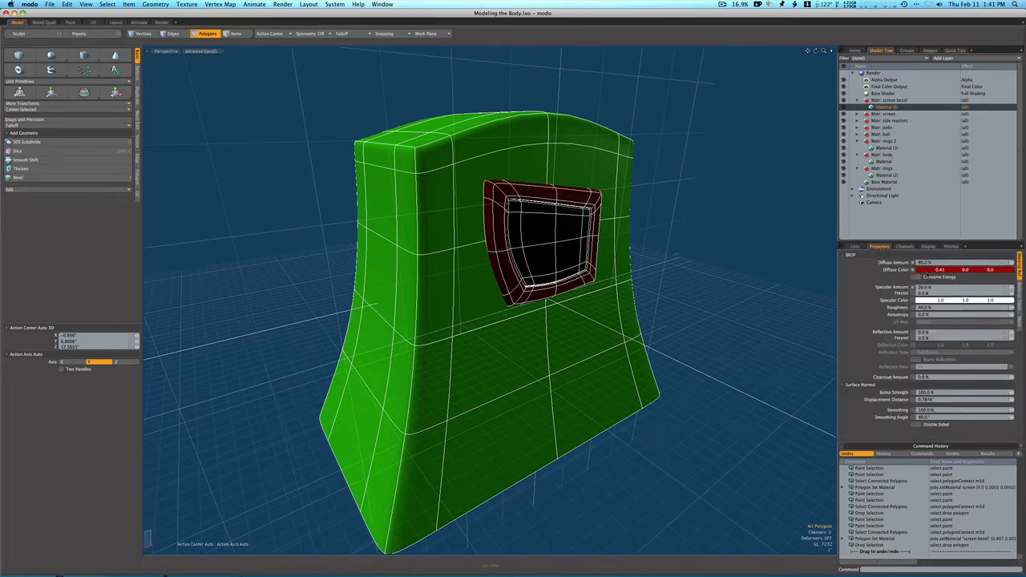
{"action": "left_click", "coordinate": [914, 270]}
{"action": "left_click_drag", "start_coordinate": [548, 174], "coordinate": [547, 145]}
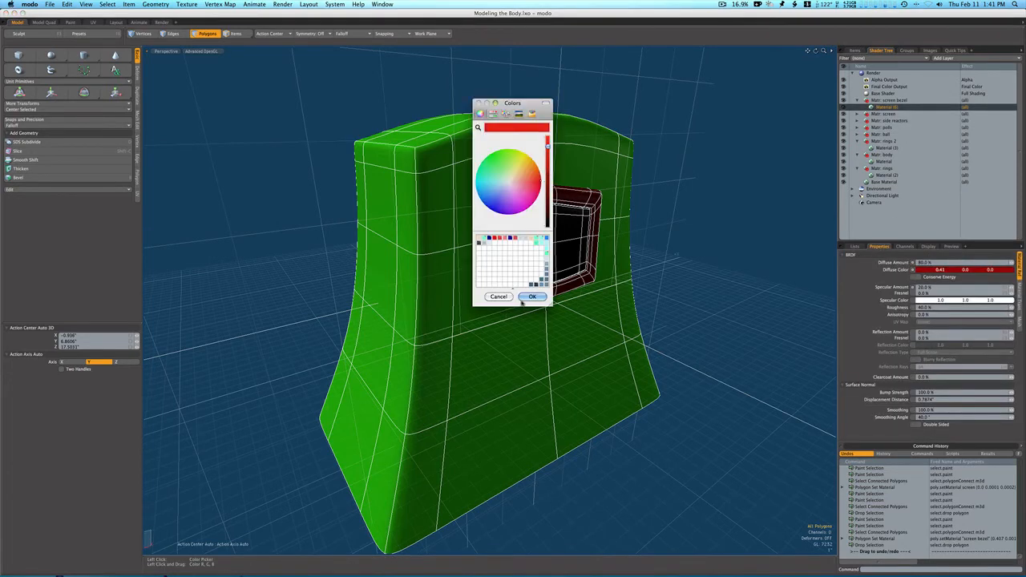
{"action": "left_click", "coordinate": [532, 296]}
- Select two adjoining vertical centre edges on the monitor's black screen and extend the selection along that edge column
{"action": "left_click_drag", "start_coordinate": [693, 225], "coordinate": [600, 214], "text": "alt"}
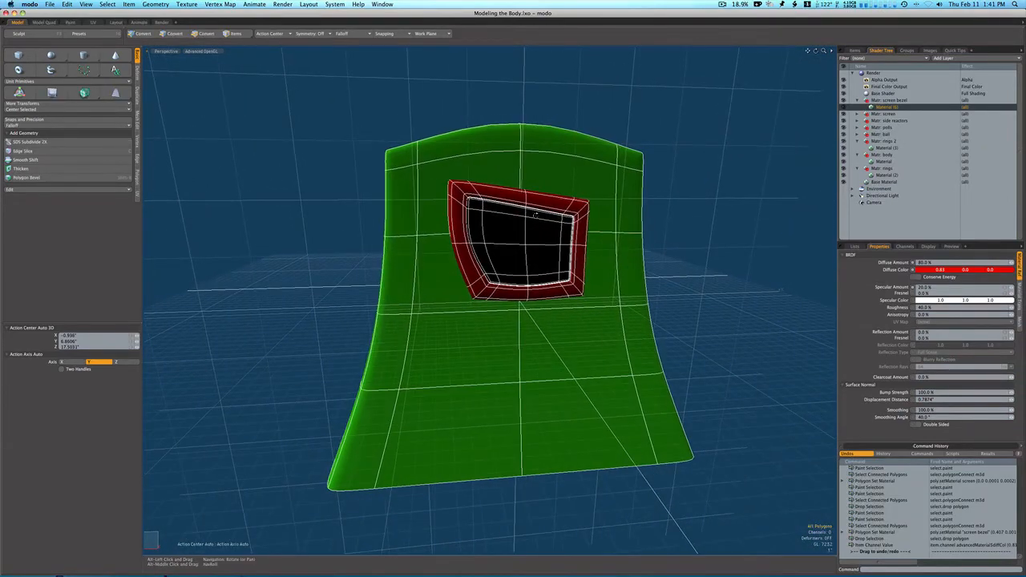
{"action": "left_click_drag", "start_coordinate": [535, 215], "coordinate": [526, 243], "text": "alt"}
{"action": "key", "text": "space"}
{"action": "key", "text": "space"}
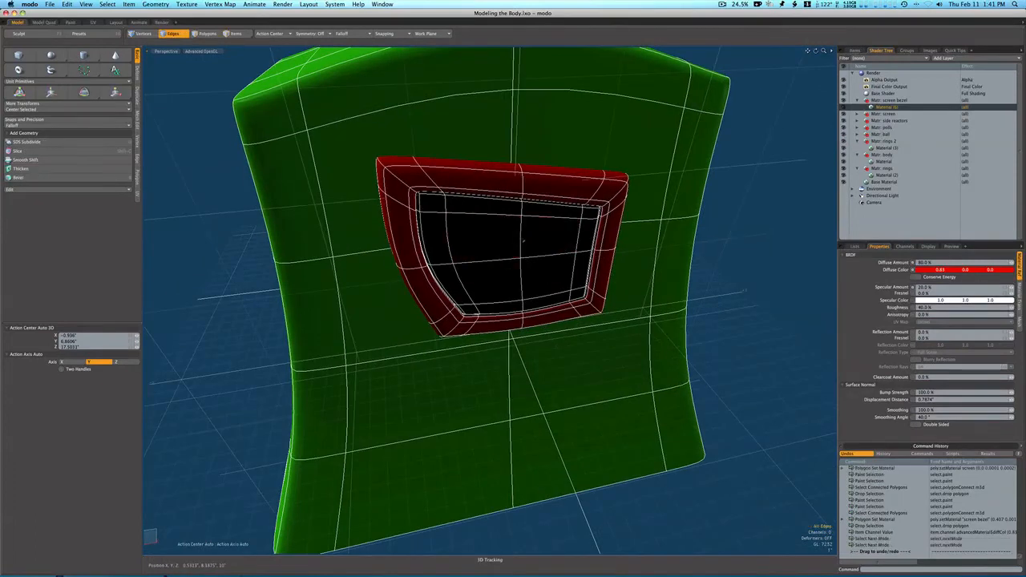
{"action": "left_click", "coordinate": [524, 240]}
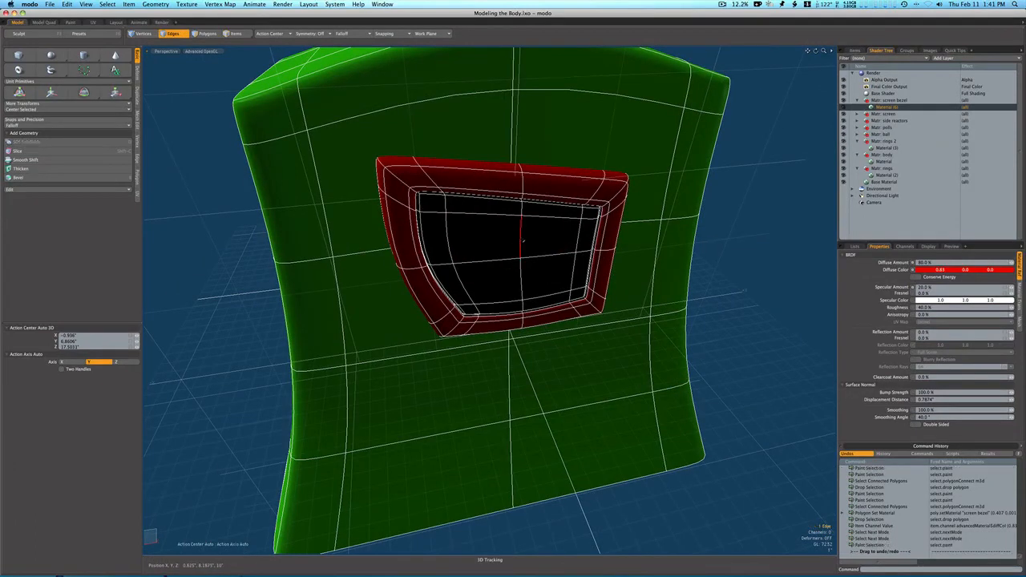
{"action": "key", "text": "Up"}
{"action": "left_click", "coordinate": [574, 278]}
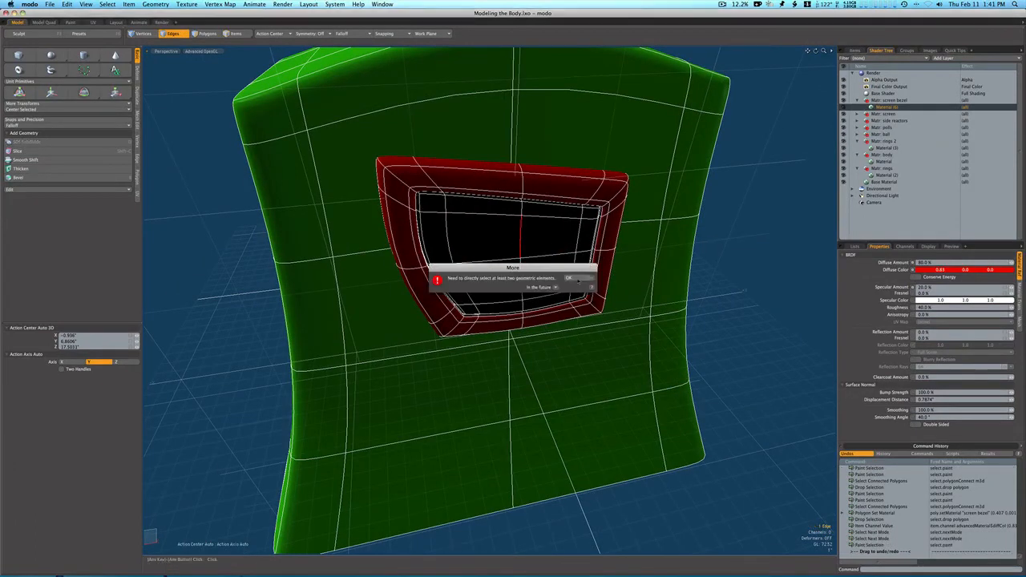
{"action": "left_click", "coordinate": [525, 213], "text": "shift"}
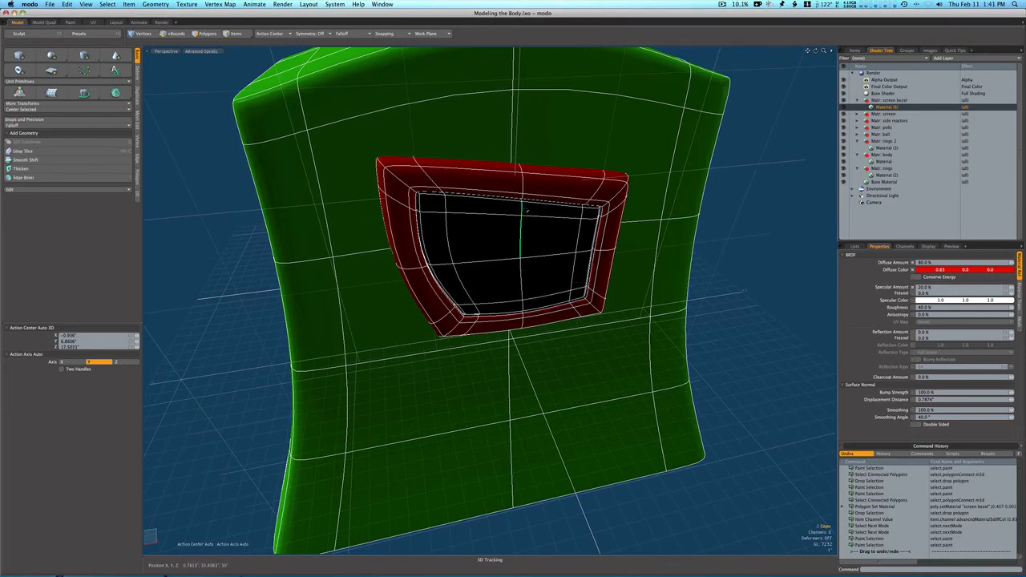
{"action": "key", "text": "2"}
{"action": "key", "text": "Up"}
{"action": "key", "text": "Up"}
{"action": "key", "text": "Up"}
{"action": "key", "text": "Up"}
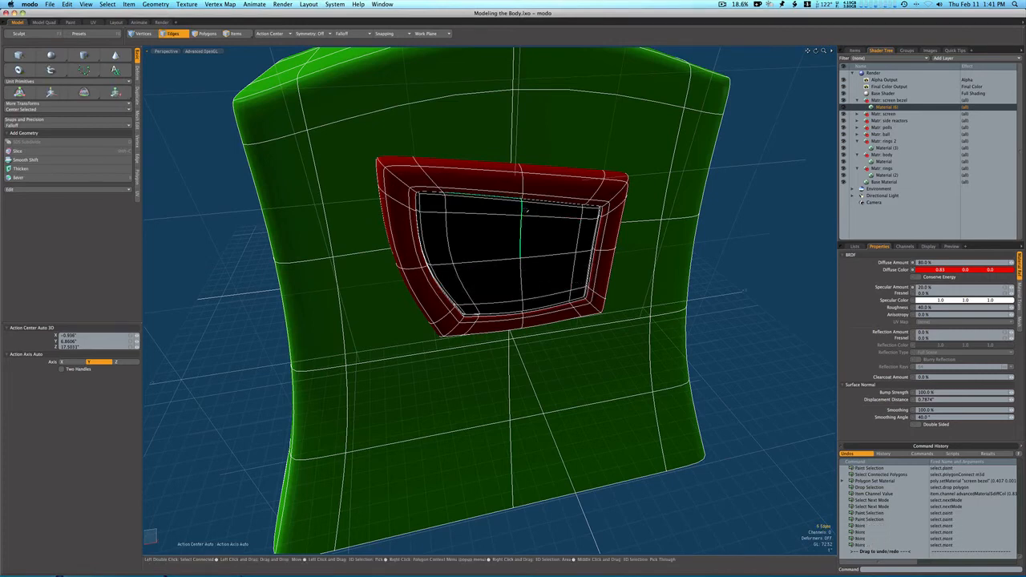
{"action": "key", "text": "Down"}
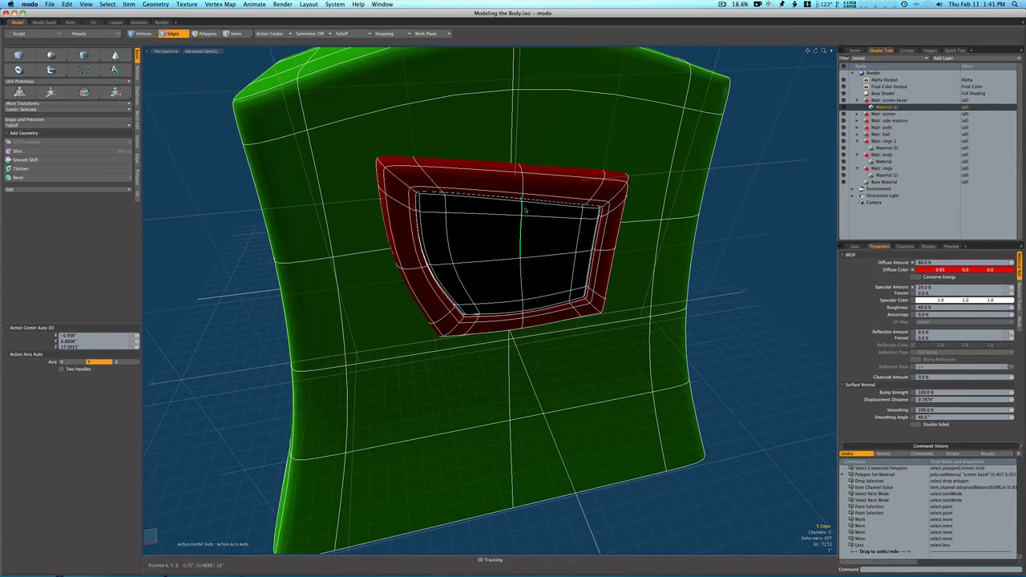
- Lasso the remaining front edges of the monitor's vertical centre line across the bezel and lower screen into the selection
{"action": "left_click_drag", "start_coordinate": [525, 207], "coordinate": [518, 169], "text": "alt"}
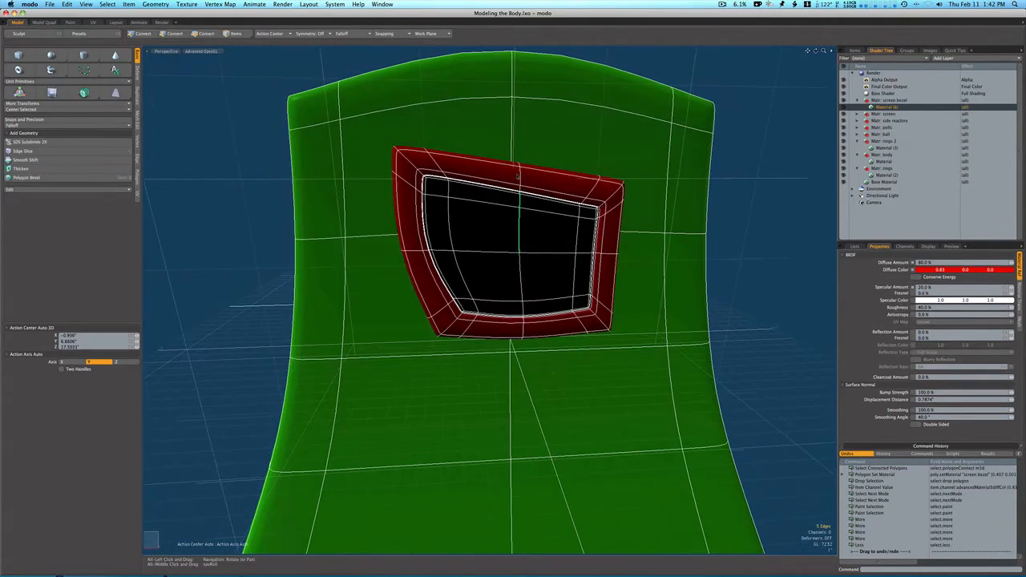
{"action": "right_click_drag", "start_coordinate": [511, 157], "coordinate": [532, 200], "text": "shift"}
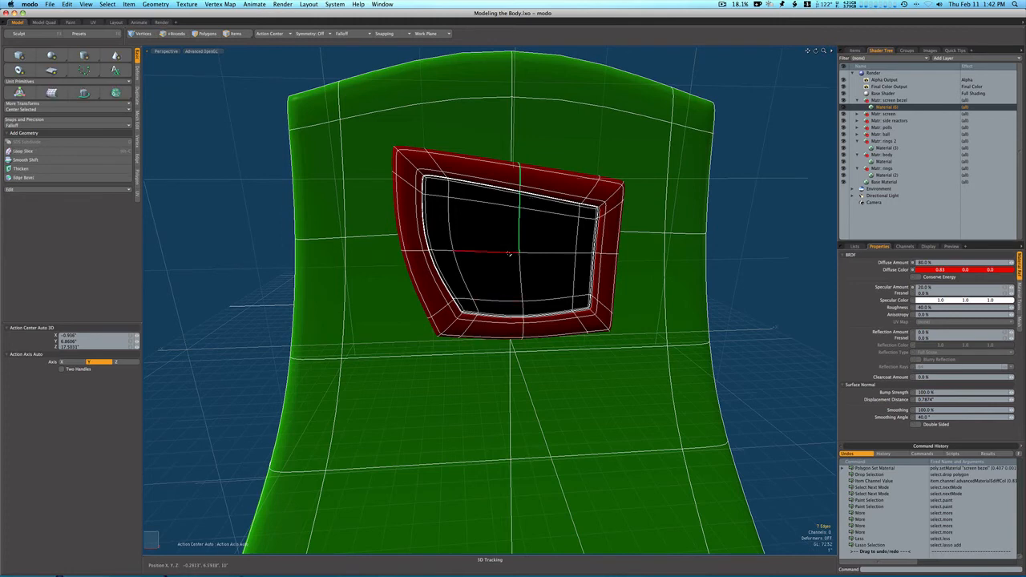
{"action": "mouse_move", "coordinate": [509, 253]}
{"action": "right_mouse_down", "text": "shift"}
{"action": "mouse_move", "coordinate": [532, 305]}
{"action": "mouse_move", "coordinate": [526, 340]}
{"action": "mouse_move", "coordinate": [506, 241]}
{"action": "right_mouse_up", "text": "shift"}
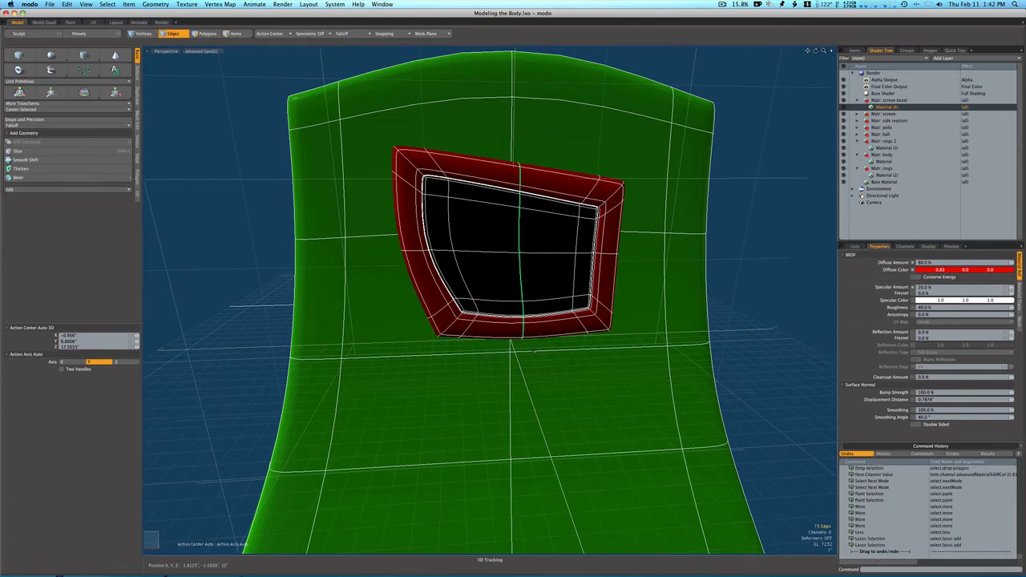
- Try to move the selected vertical centre edges of the monitor along the Z axis
{"action": "key", "text": "w"}
{"action": "left_click_drag", "start_coordinate": [534, 351], "coordinate": [625, 394], "text": "alt"}
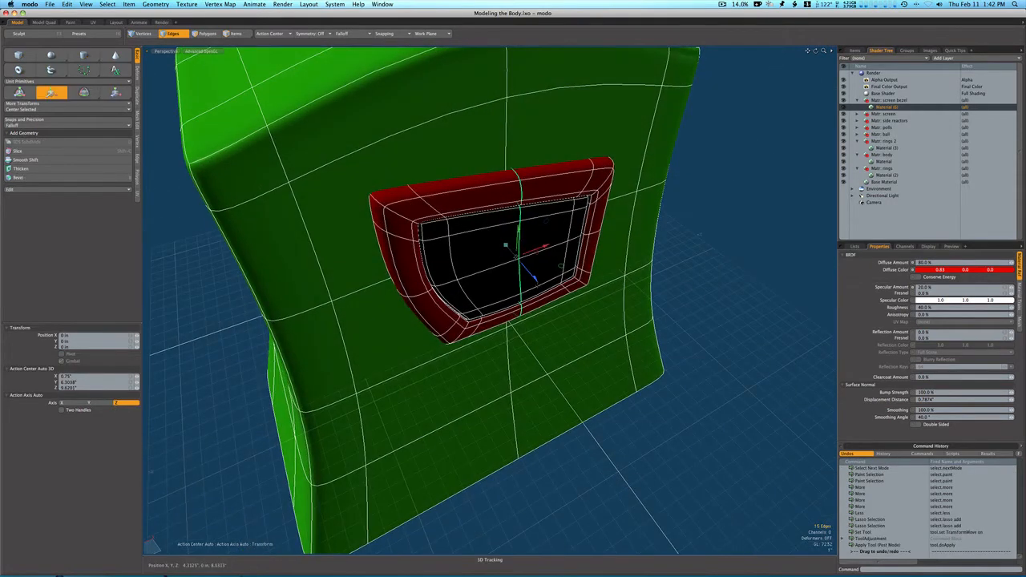
{"action": "left_click_drag", "start_coordinate": [535, 279], "coordinate": [534, 221]}
{"action": "key", "text": "super+z"}
{"action": "key", "text": "space"}
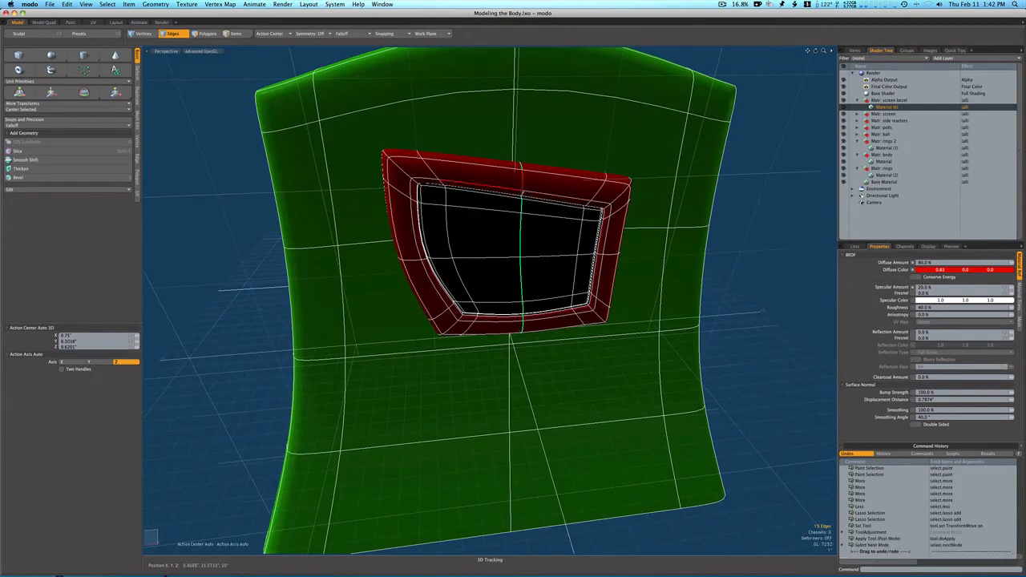
- Lasso the missed edges along the screen and the upper and lower bezel into the monitor's vertical centre edge selection
{"action": "key", "text": "space"}
{"action": "right_click_drag", "start_coordinate": [528, 205], "coordinate": [528, 274]}
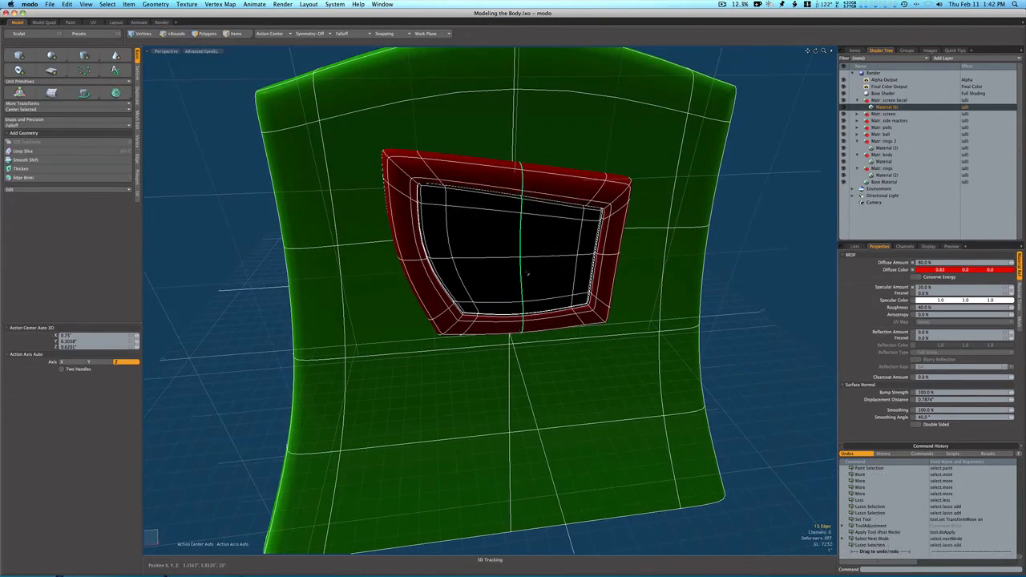
{"action": "right_click_drag", "start_coordinate": [531, 328], "coordinate": [515, 316]}
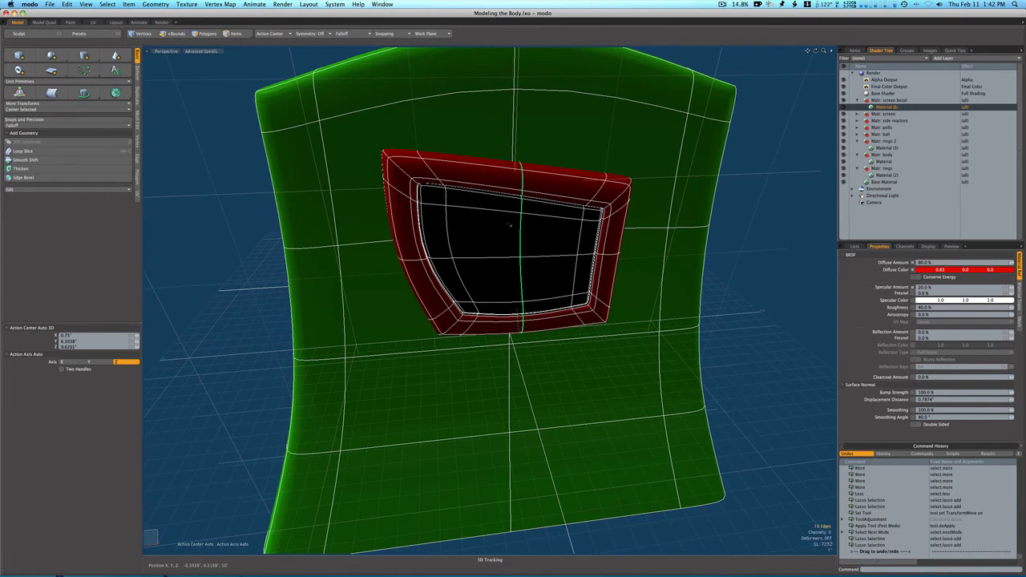
{"action": "right_click_drag", "start_coordinate": [506, 164], "coordinate": [537, 222]}
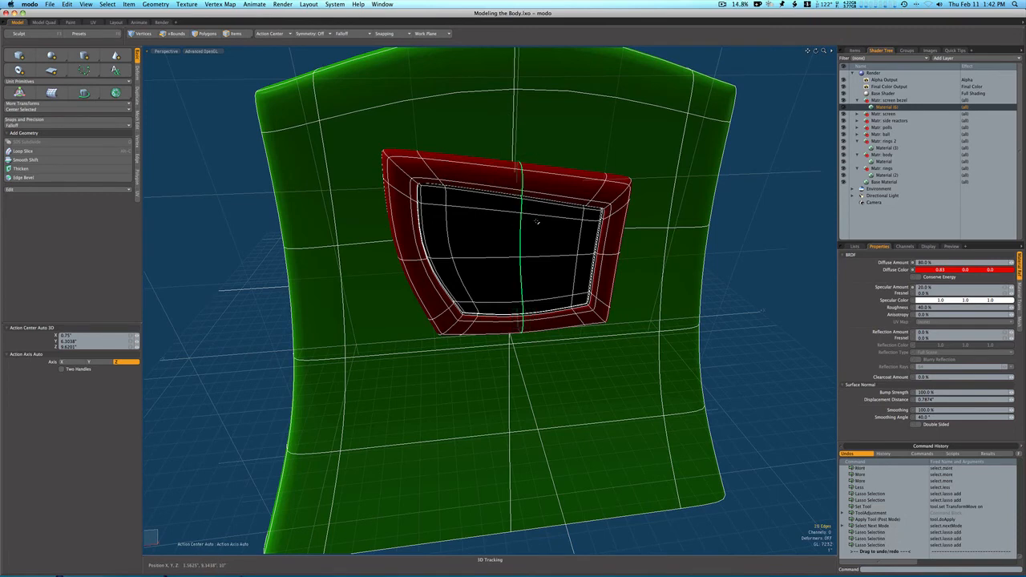
{"action": "key", "text": "2"}
- Move the monitor's vertical centre edges along the Z axis to adjust its curvature, and clear the selection
{"action": "key", "text": "w"}
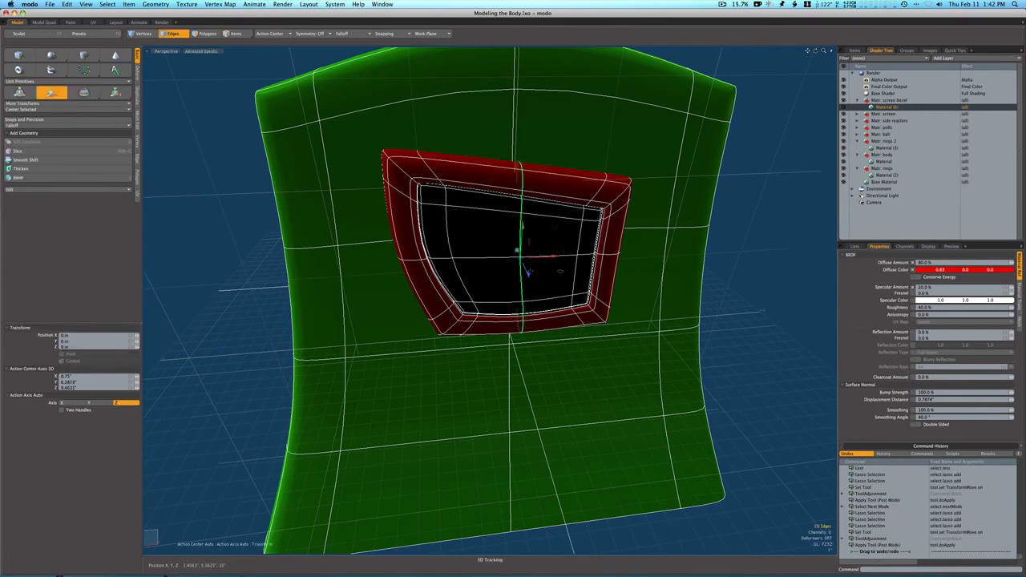
{"action": "left_click_drag", "start_coordinate": [527, 273], "coordinate": [619, 238]}
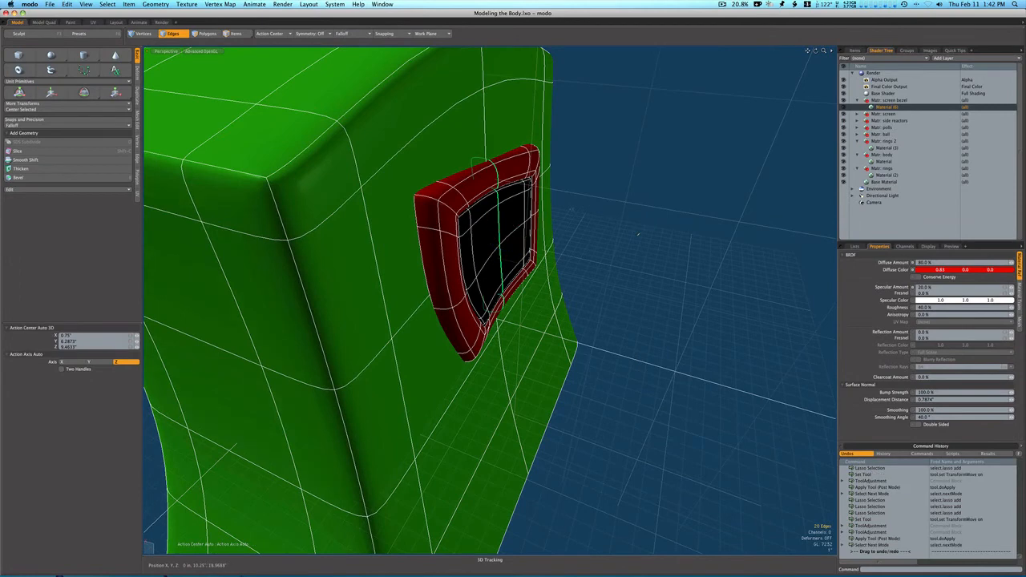
{"action": "key", "text": "space"}
{"action": "left_click", "coordinate": [621, 246]}
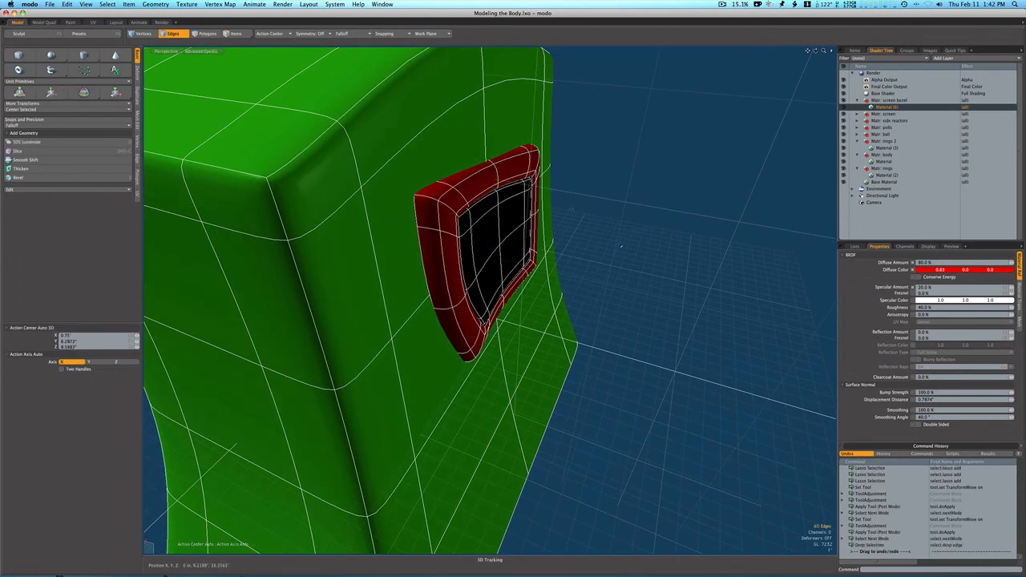
- Move the whole monitor slightly along the Z axis relative to the front of the body
{"action": "key", "text": "w"}
{"action": "left_click_drag", "start_coordinate": [516, 253], "coordinate": [523, 255]}
{"action": "key", "text": "space"}
- Make the Rings, Polls and Side reactors meshes visible together with the body and monitor
{"action": "left_click_drag", "start_coordinate": [721, 255], "coordinate": [533, 190], "text": "ctrl+alt"}
{"action": "left_click", "coordinate": [855, 51]}
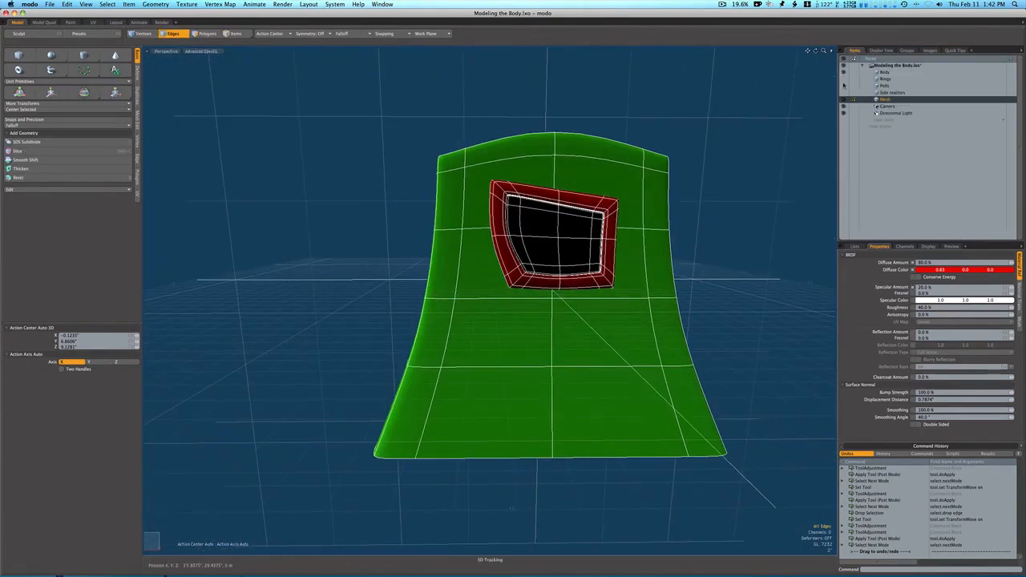
{"action": "left_click", "coordinate": [843, 79]}
{"action": "left_click", "coordinate": [843, 86]}
{"action": "left_click", "coordinate": [843, 93]}
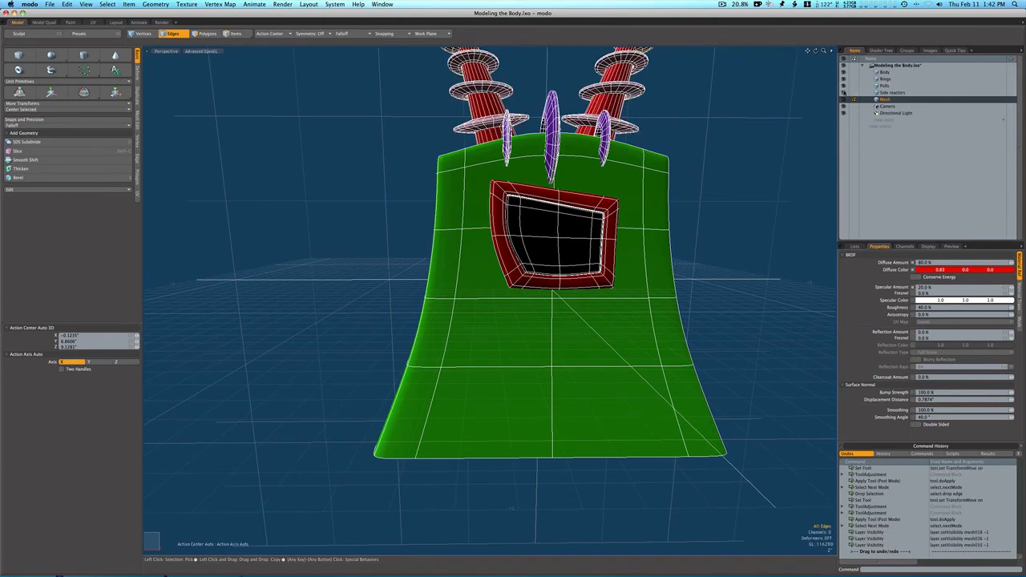
- Turn off the wireframe display and examine the monitor on the complete shaded robot
{"action": "left_click_drag", "start_coordinate": [722, 264], "coordinate": [642, 269], "text": "ctrl+alt"}
{"action": "left_click_drag", "start_coordinate": [634, 142], "coordinate": [564, 185], "text": "alt+shift"}
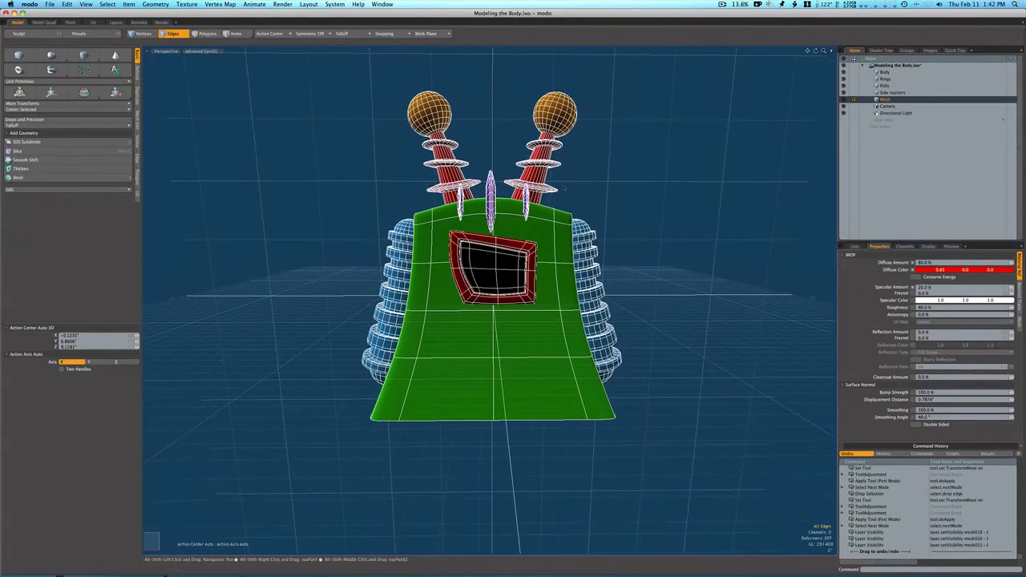
{"action": "left_click", "coordinate": [602, 185]}
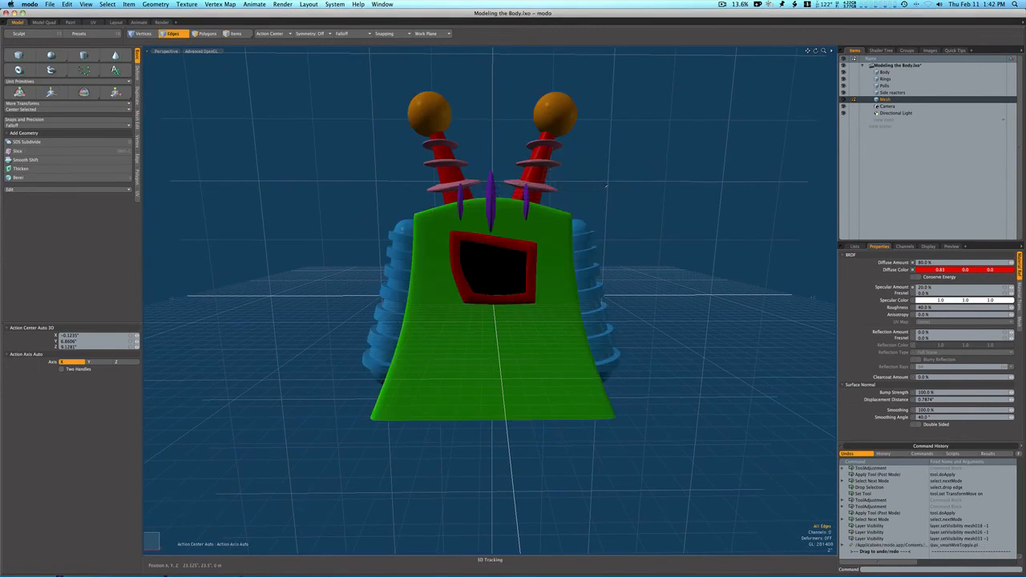
{"action": "left_click_drag", "start_coordinate": [606, 185], "coordinate": [561, 208], "text": "alt"}
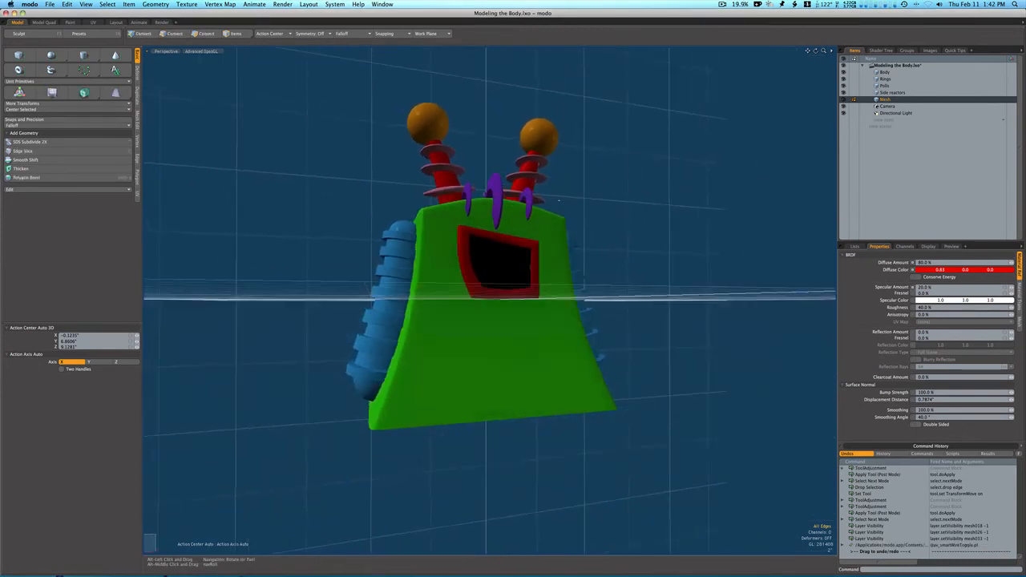
{"action": "scroll", "coordinate": [520, 249], "scroll_direction": "up", "scroll_amount": 10}
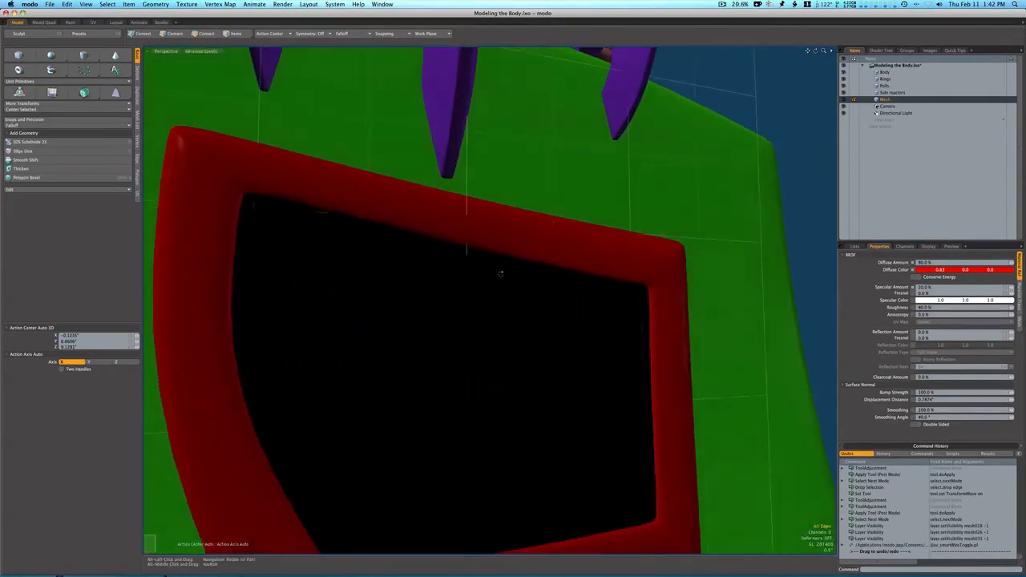
- Select all connected polygons of the black screen and move them slightly along the Z axis within the bezel
{"action": "left_click_drag", "start_coordinate": [500, 274], "coordinate": [522, 304], "text": "alt"}
{"action": "key", "text": "3"}
{"action": "double_click", "coordinate": [498, 319]}
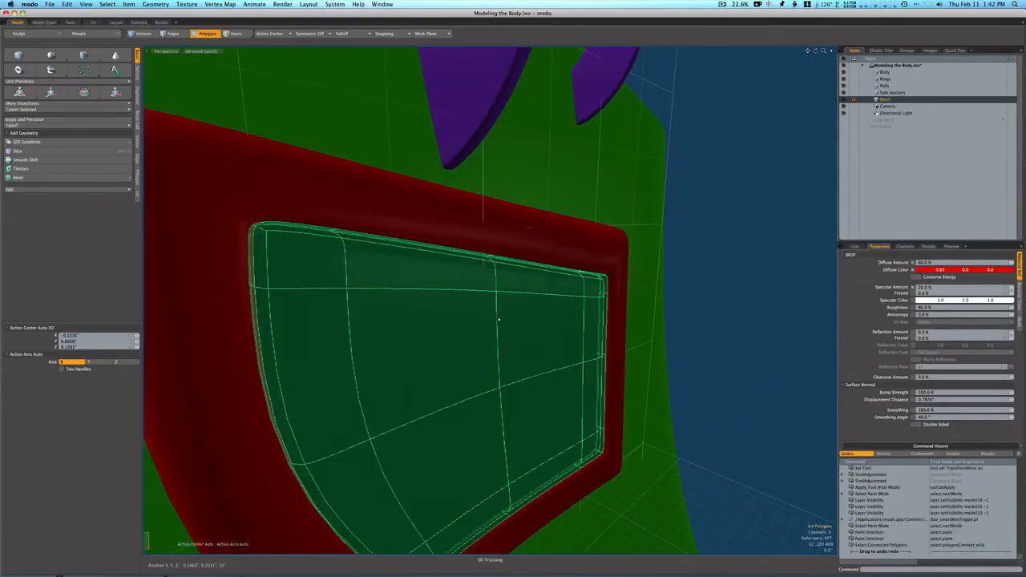
{"action": "key", "text": "w"}
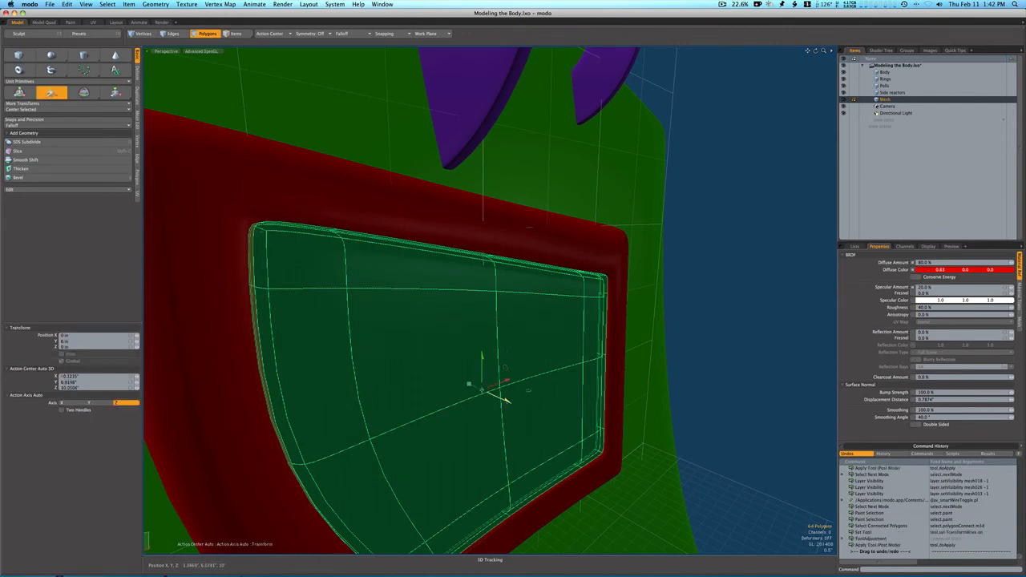
{"action": "left_click_drag", "start_coordinate": [507, 401], "coordinate": [508, 401]}
{"action": "key", "text": "space"}
{"action": "left_click", "coordinate": [765, 348]}
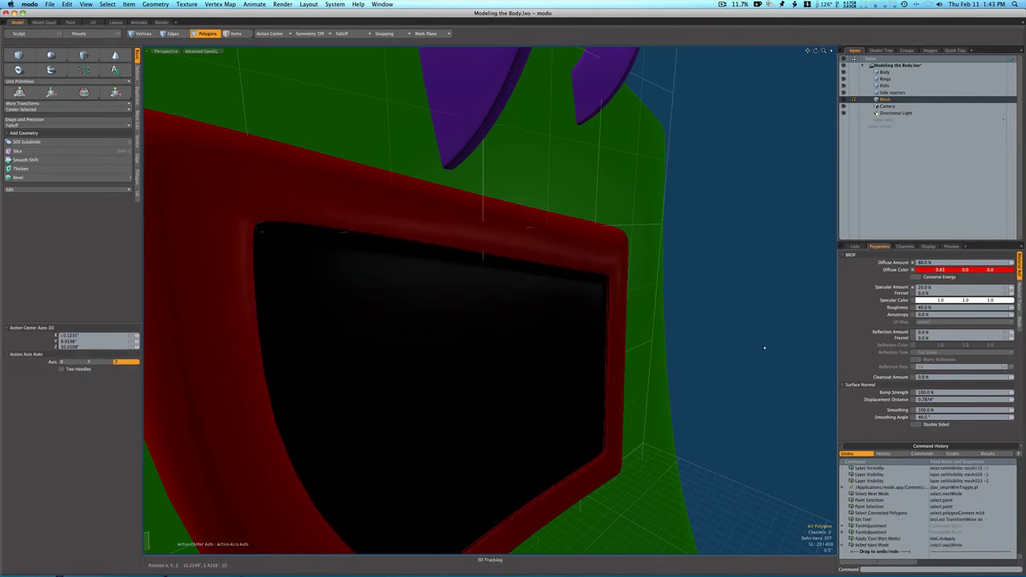
- Select the connected screen polygons again and scale them slightly to fit the bezel opening
{"action": "left_click_drag", "start_coordinate": [762, 344], "coordinate": [619, 325], "text": "alt"}
{"action": "double_click", "coordinate": [622, 327]}
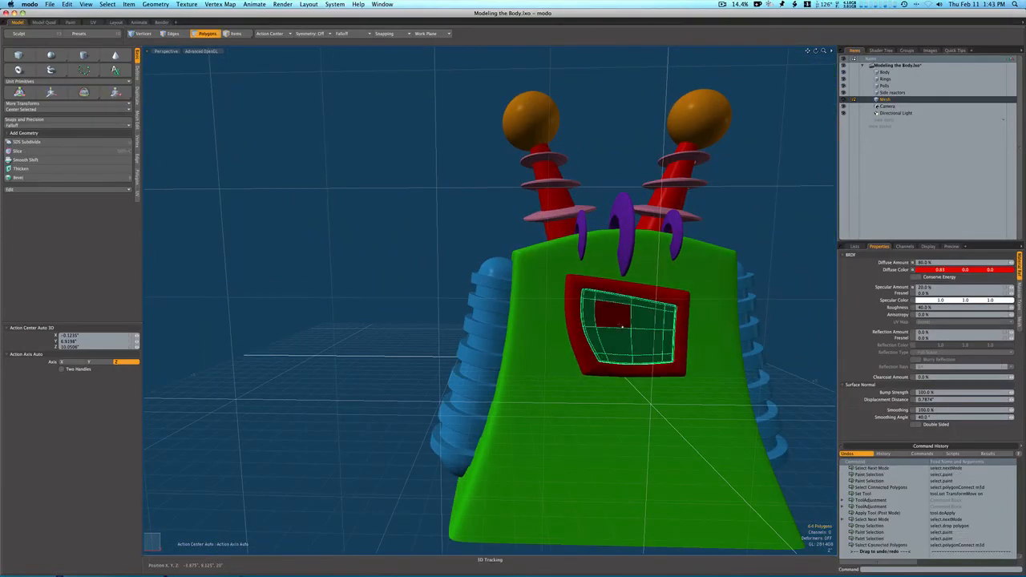
{"action": "key", "text": "r"}
{"action": "left_click", "coordinate": [623, 327]}
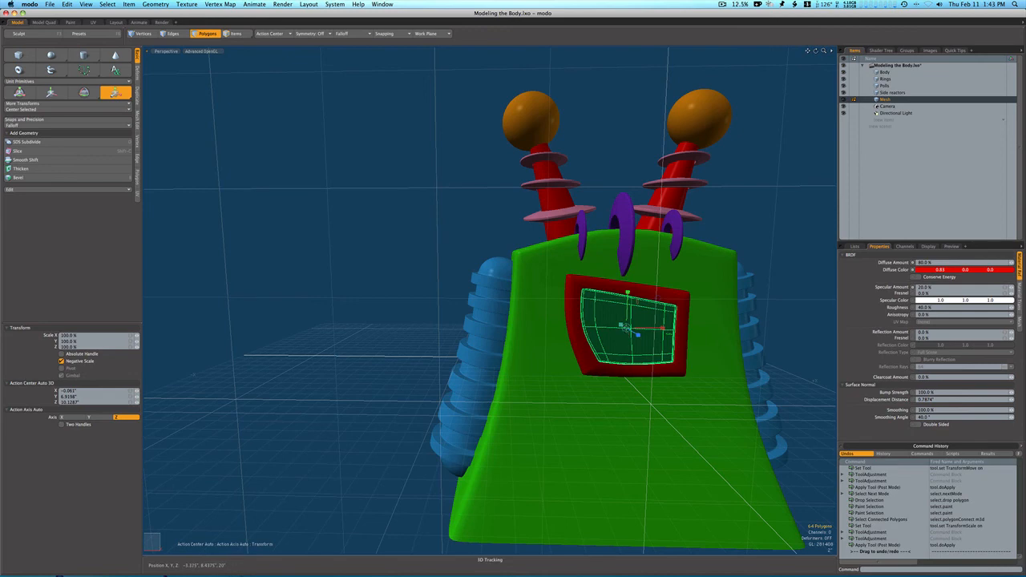
{"action": "left_click_drag", "start_coordinate": [627, 328], "coordinate": [630, 328]}
{"action": "key", "text": "space"}
{"action": "left_click", "coordinate": [737, 225]}
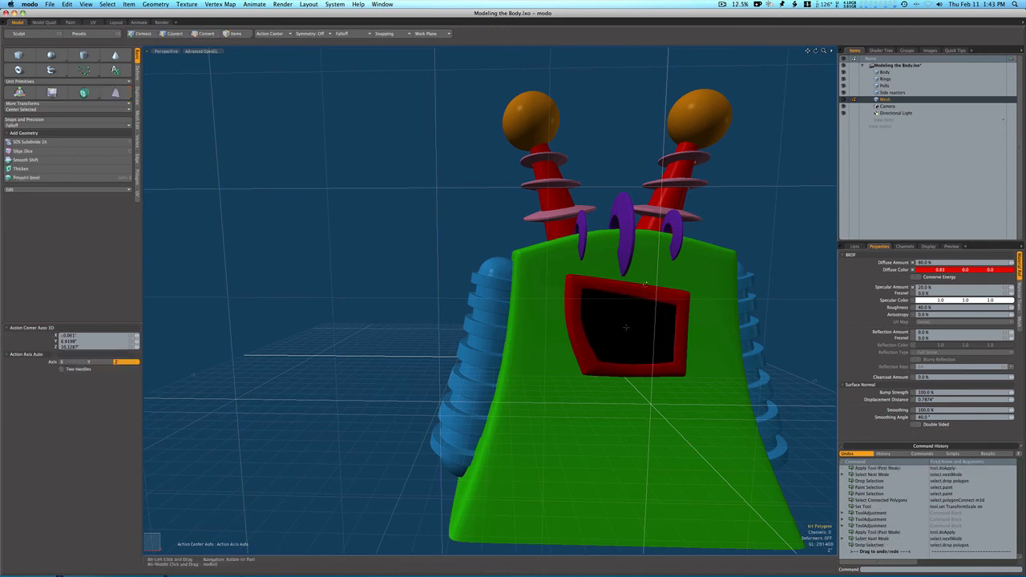
- Preview the reference screenshot from the image list and compare it with the front of the robot
{"action": "left_click_drag", "start_coordinate": [737, 224], "coordinate": [500, 269], "text": "alt"}
{"action": "key", "text": "3"}
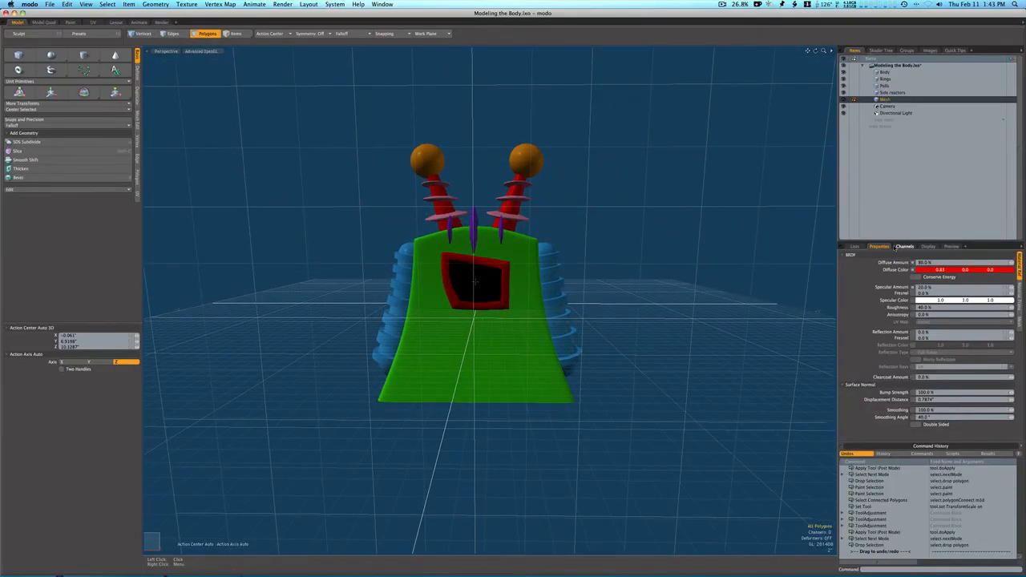
{"action": "left_click", "coordinate": [927, 246]}
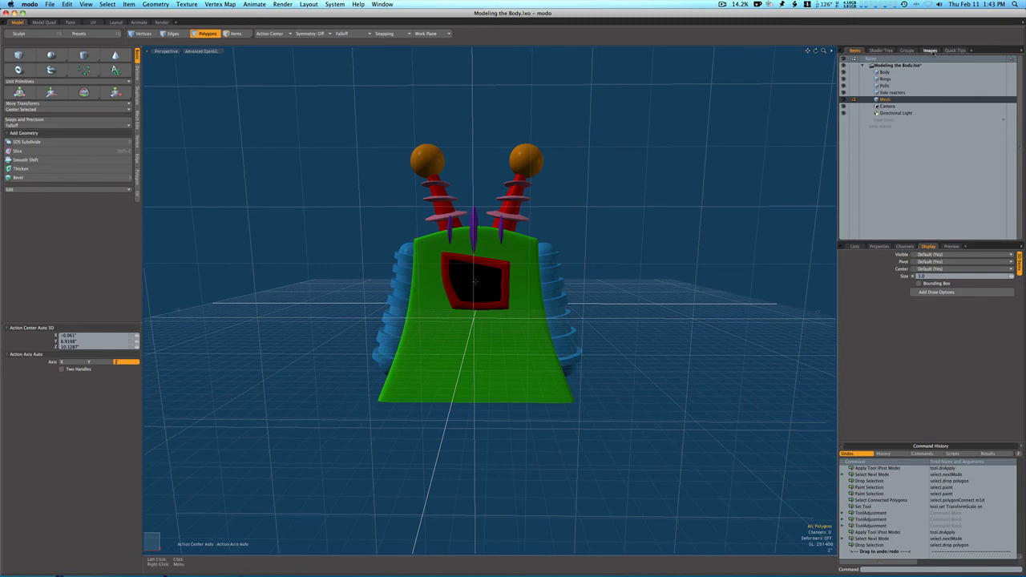
{"action": "left_click", "coordinate": [930, 50]}
{"action": "left_click", "coordinate": [912, 76]}
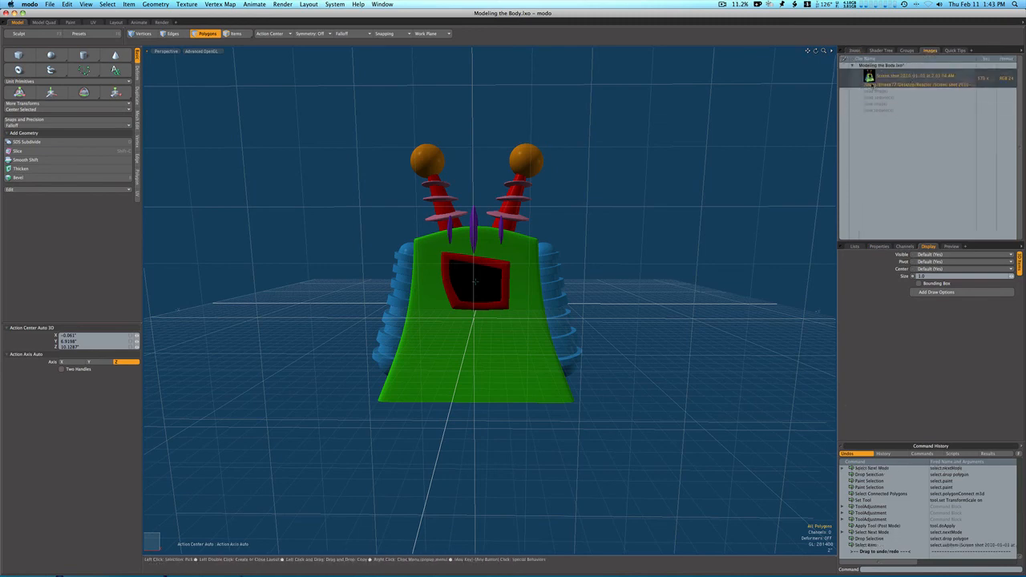
{"action": "left_click", "coordinate": [951, 247]}
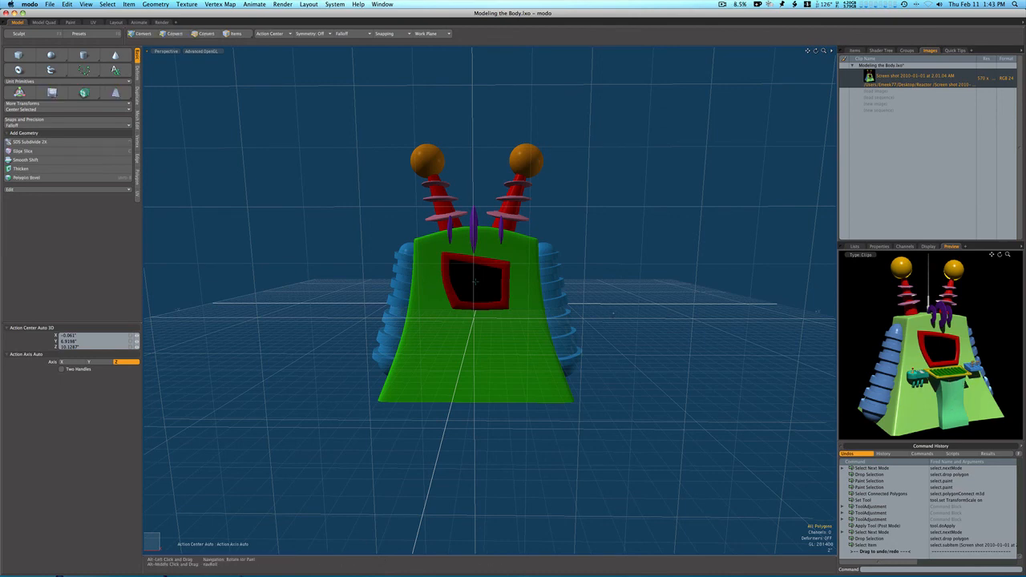
{"action": "left_click_drag", "start_coordinate": [613, 313], "coordinate": [627, 317], "text": "alt"}
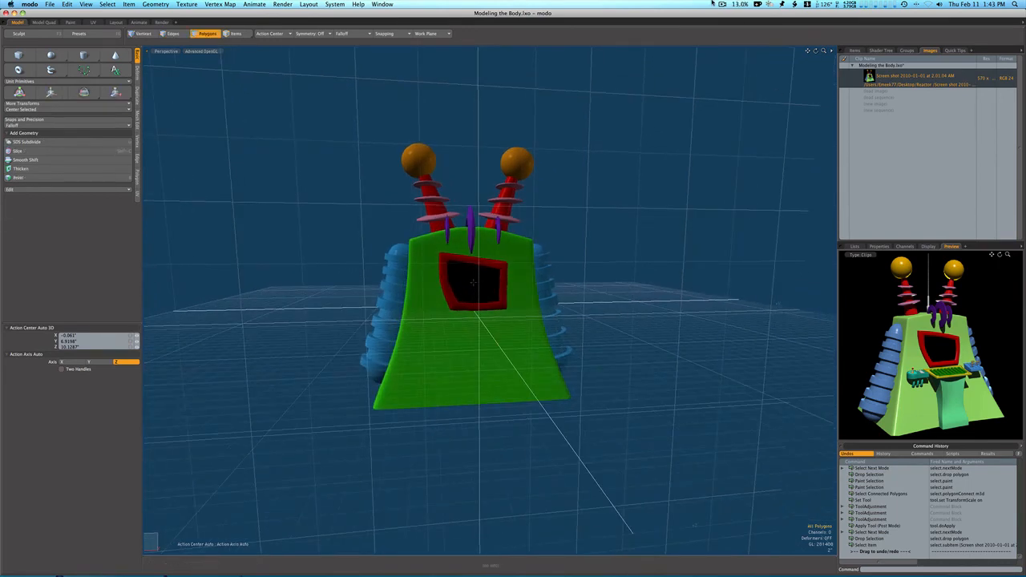